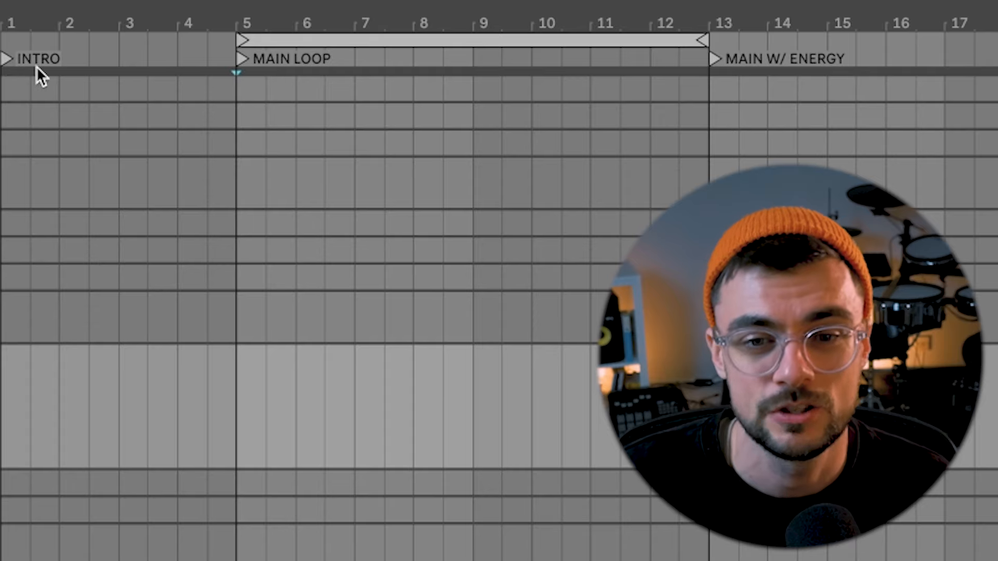
# Look along the arrangement timeline at the section locators from INTRO to OUTRO.
pyautogui.click(877, 96)
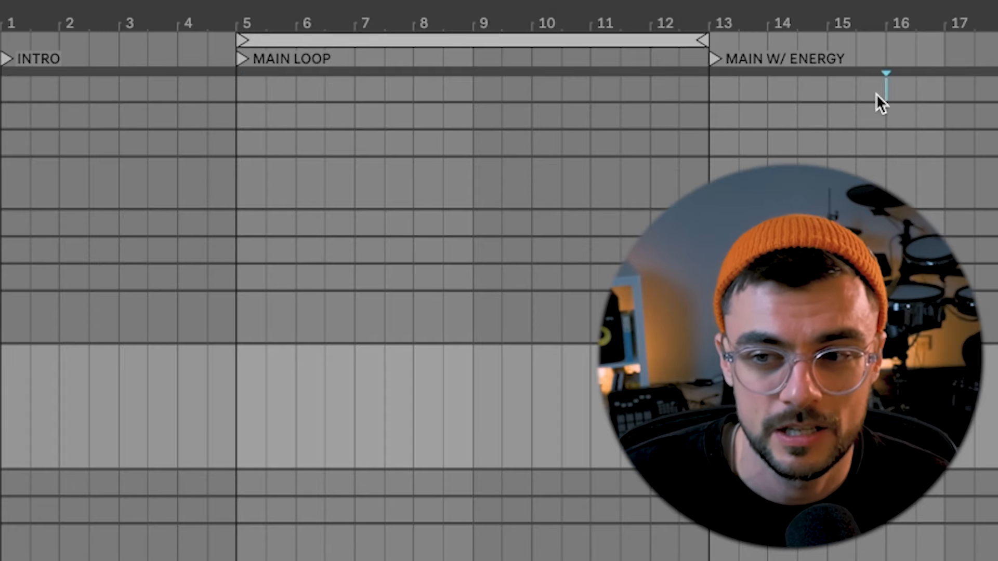
pyautogui.hscroll(10, 877, 96)
pyautogui.hscroll(6, 920, 89)
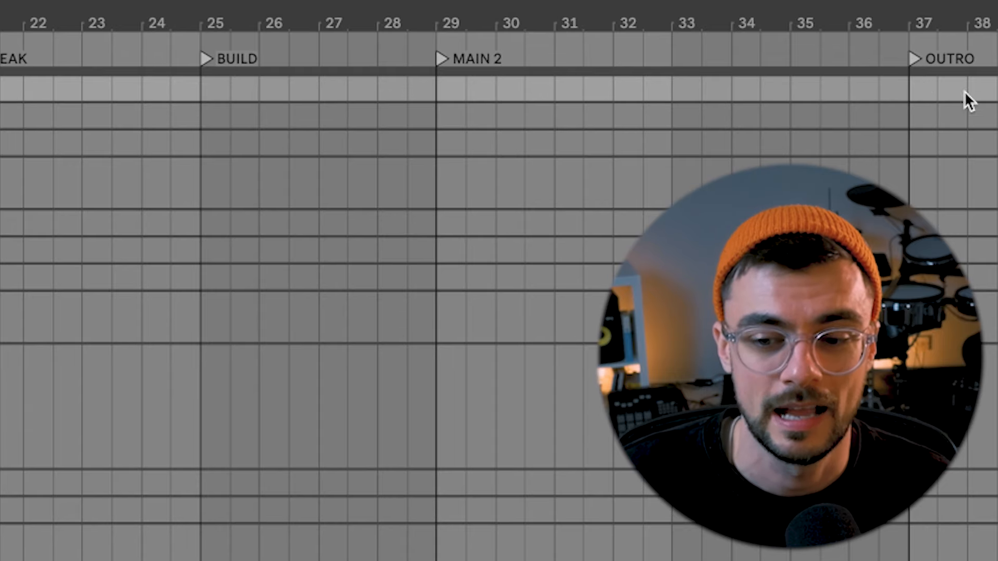
pyautogui.press('w')
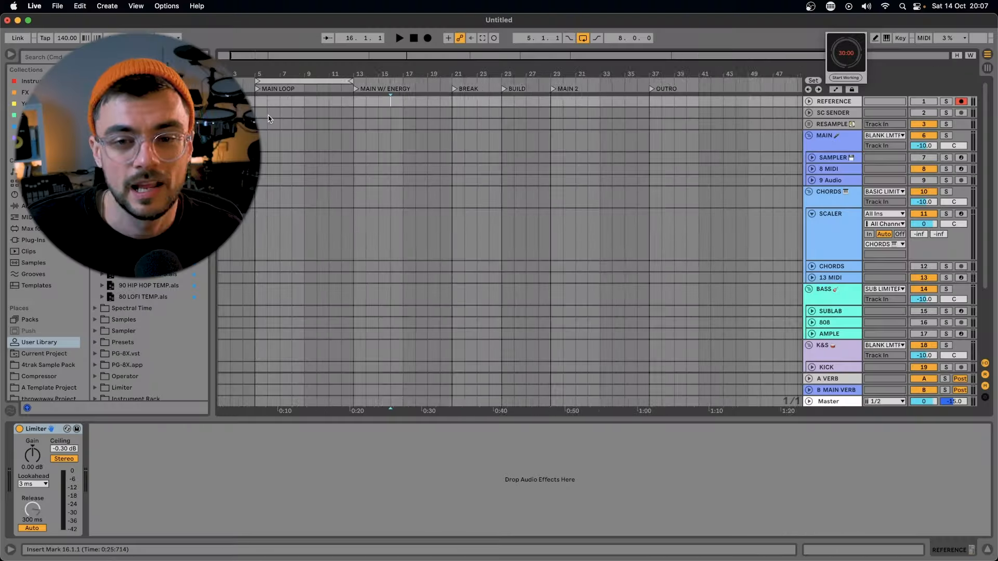
pyautogui.scroll(8, 269, 119)
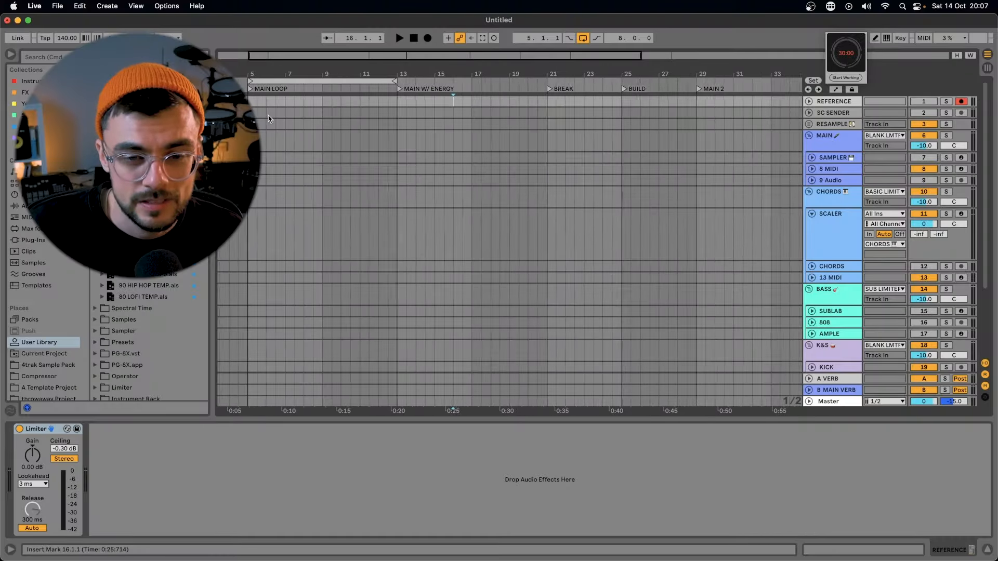
pyautogui.hscroll(-2, 268, 119)
pyautogui.hscroll(-2, 269, 119)
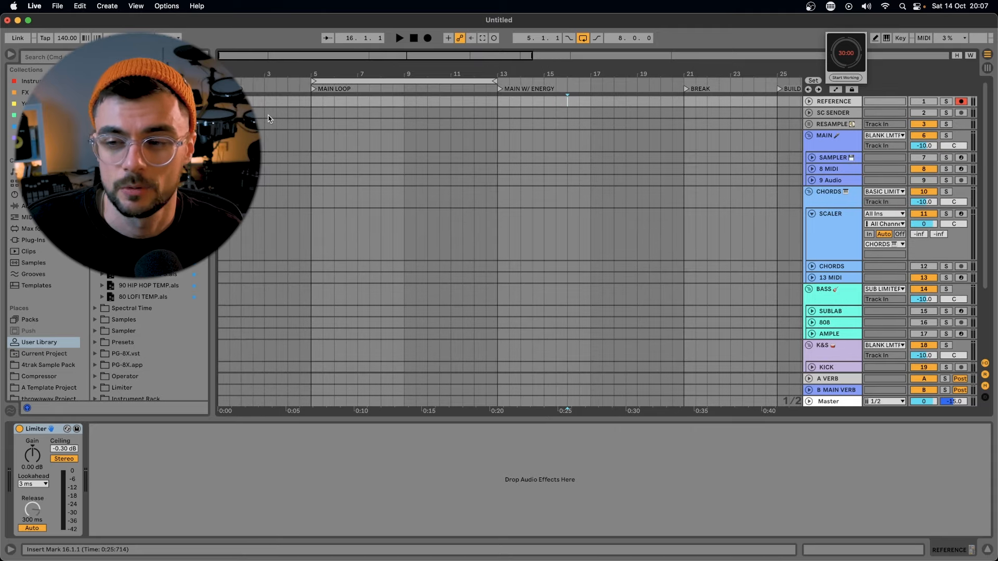
# Select the REFERENCE and SC SENDER tracks in turn, leaving SC SENDER folded.
pyautogui.click(832, 103)
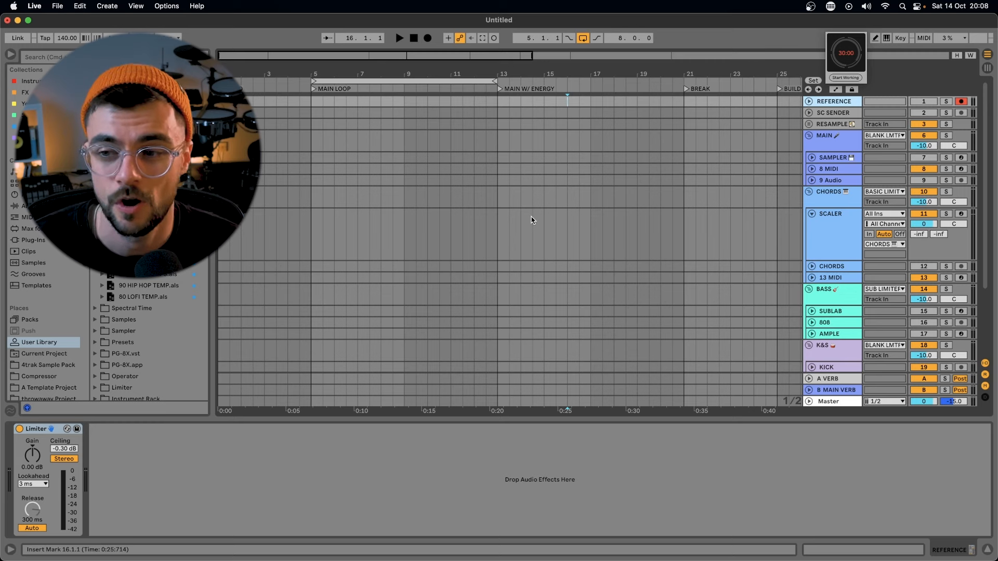
pyautogui.click(831, 116)
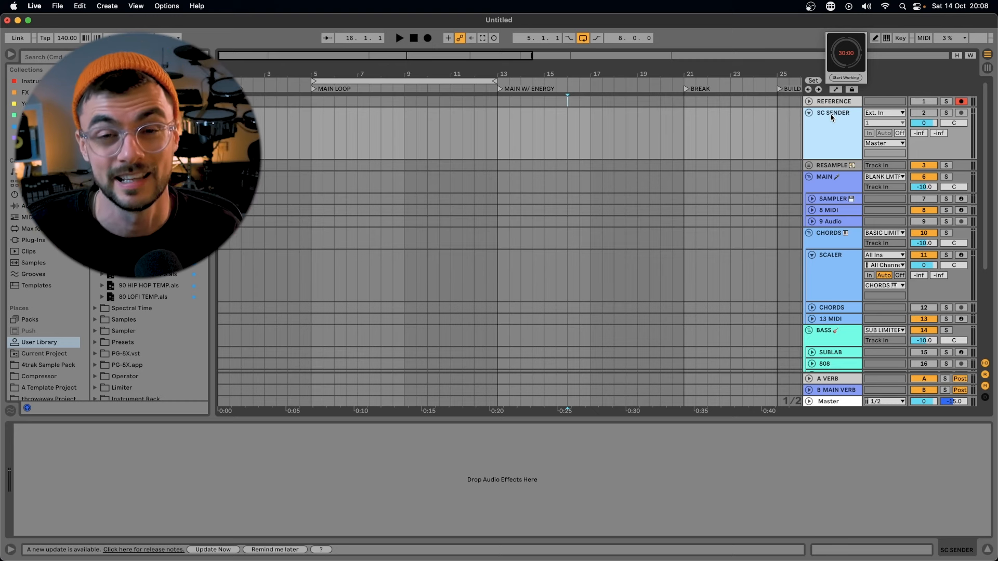
pyautogui.click(808, 113)
# Unfold the RESAMPLE group and inspect the RSMPLE track's Resampling input routing, leaving that track folded.
pyautogui.click(809, 125)
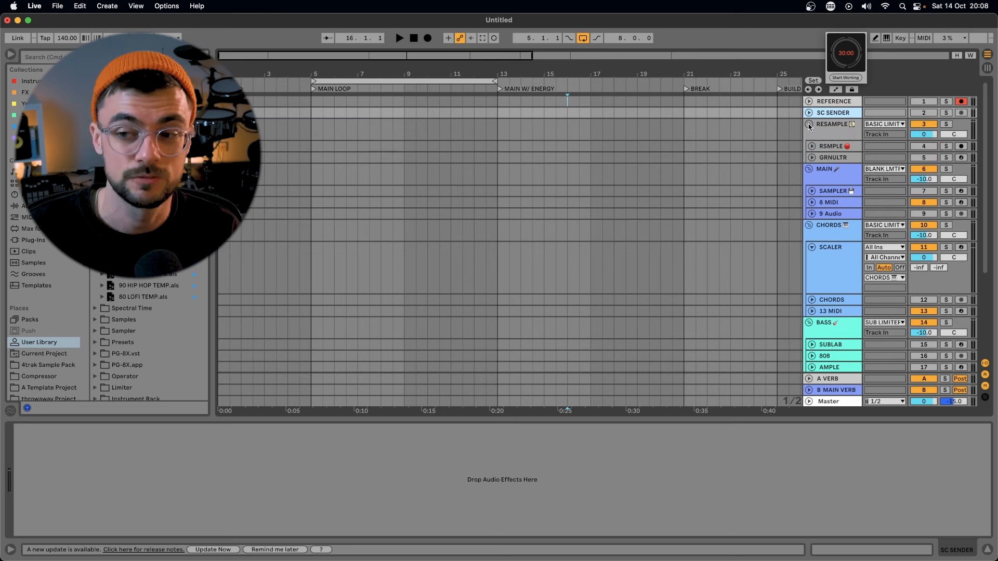
pyautogui.click(832, 132)
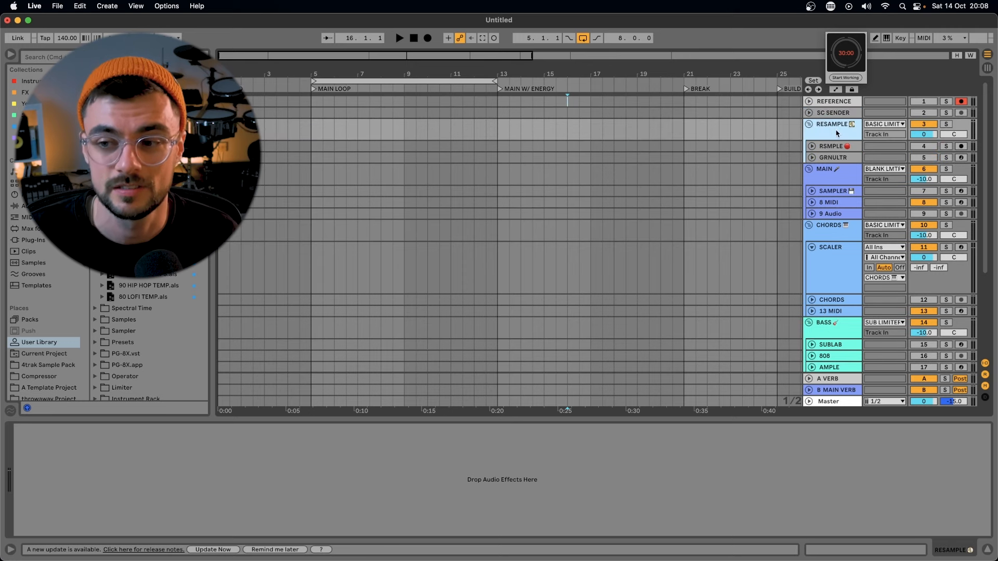
pyautogui.click(833, 146)
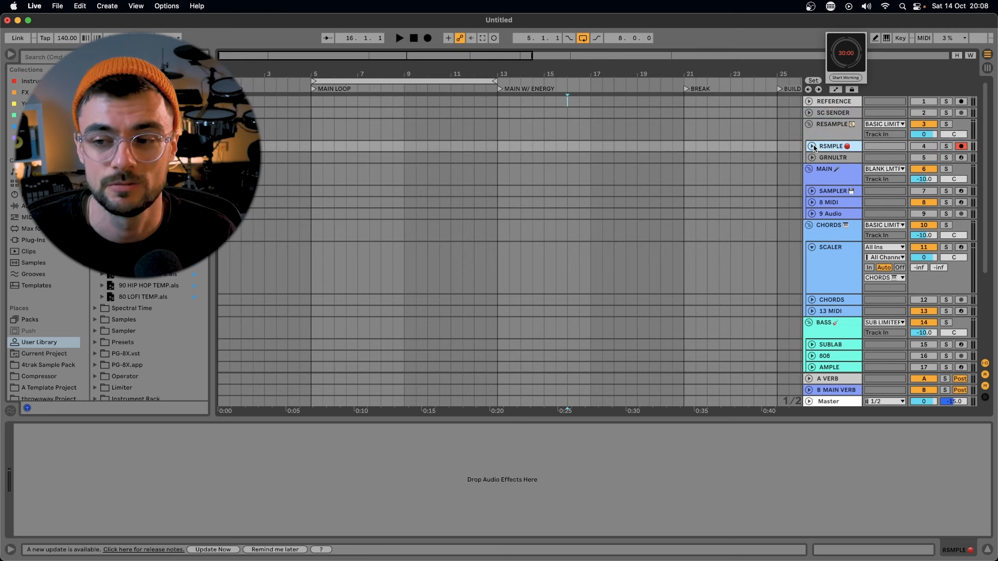
pyautogui.click(812, 147)
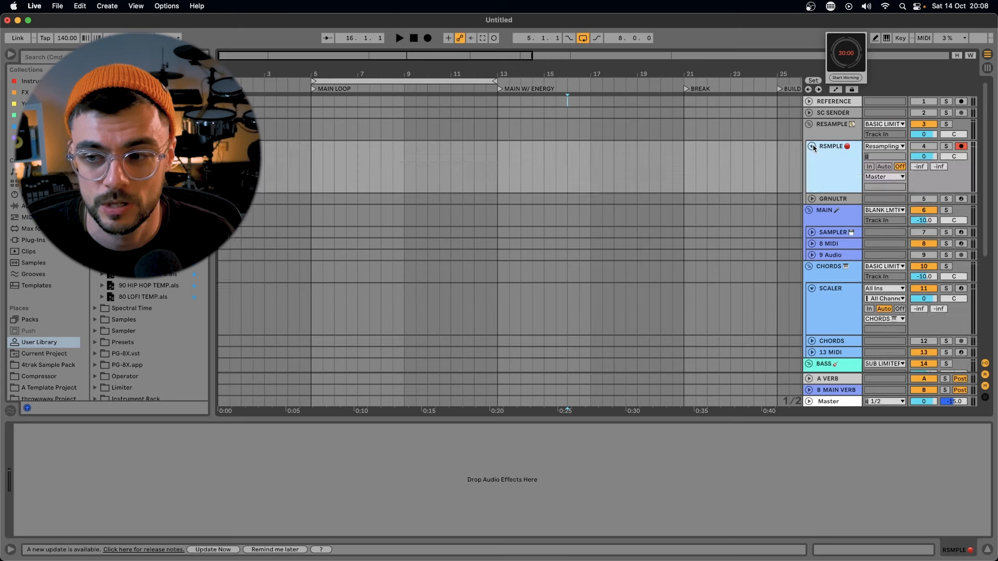
pyautogui.click(842, 153)
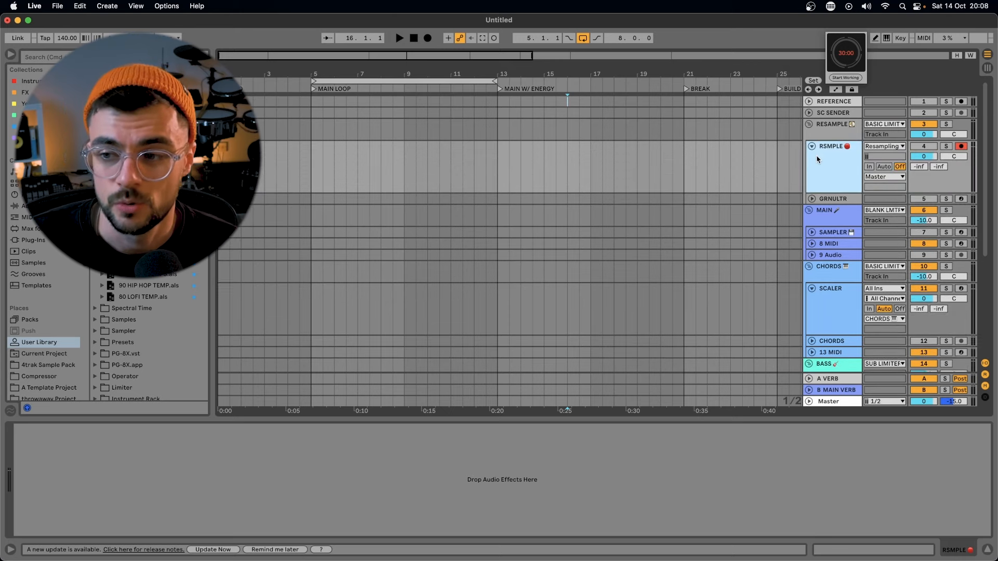
pyautogui.click(868, 149)
pyautogui.click(832, 166)
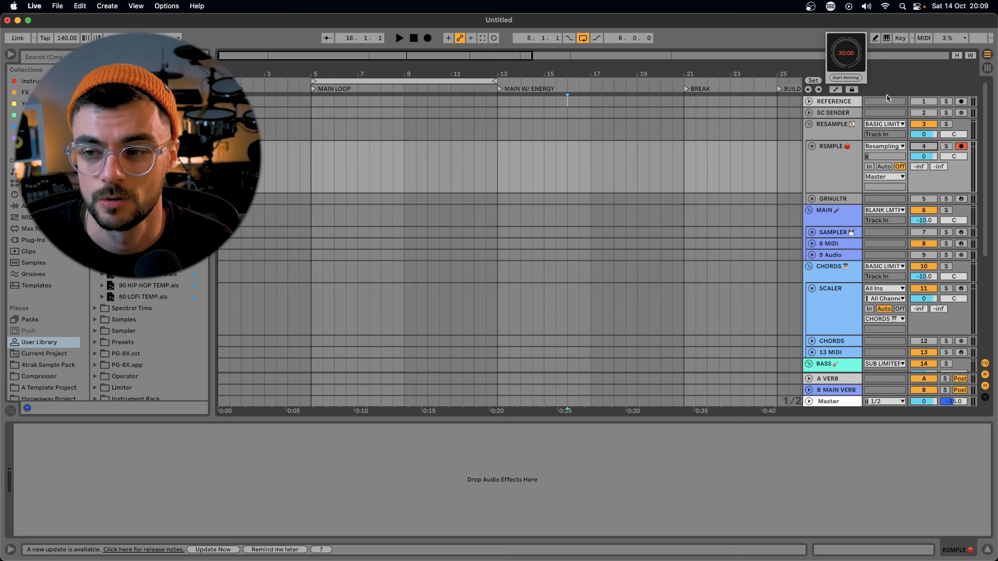
pyautogui.click(842, 164)
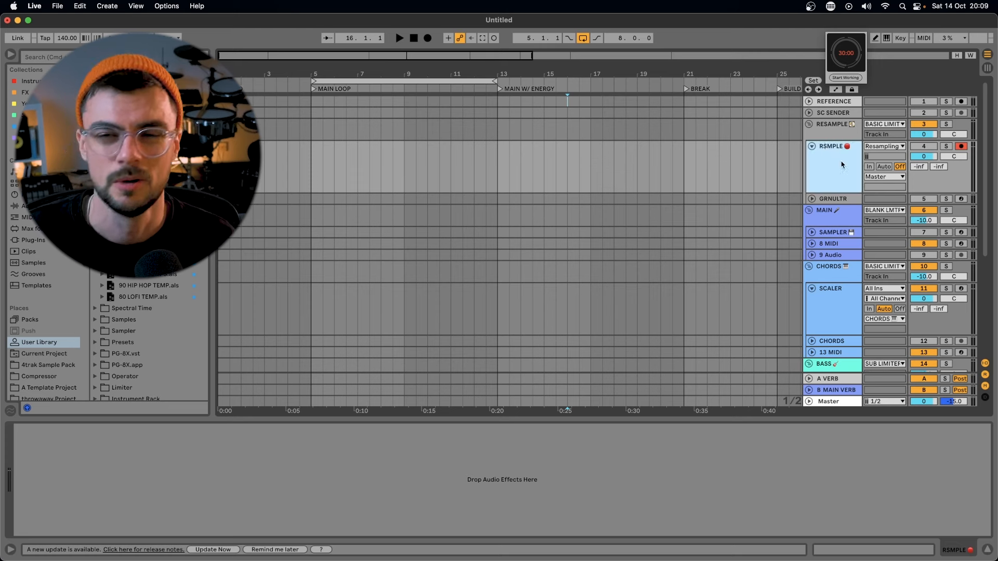
pyautogui.click(811, 148)
# Look through the RESAMPLE, MAIN, CHORDS and BASS group tracks by selecting them in turn.
pyautogui.click(837, 134)
pyautogui.click(835, 229)
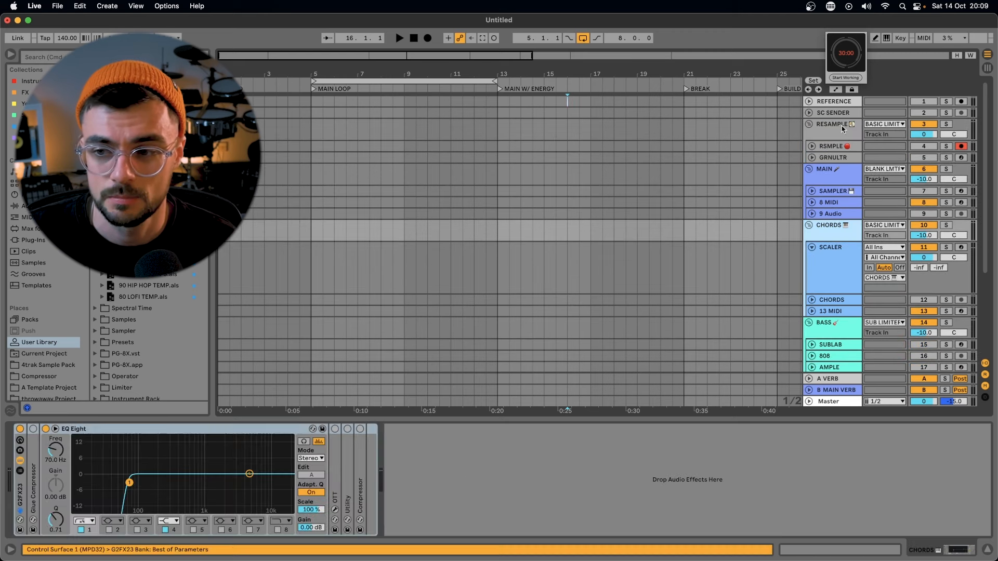
pyautogui.click(841, 126)
pyautogui.click(841, 166)
pyautogui.click(833, 227)
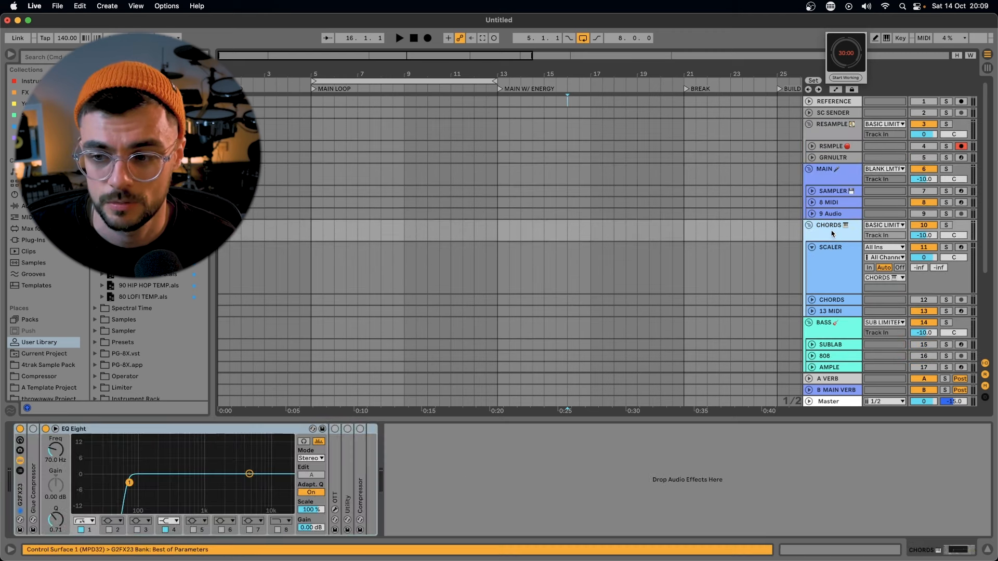
pyautogui.click(829, 330)
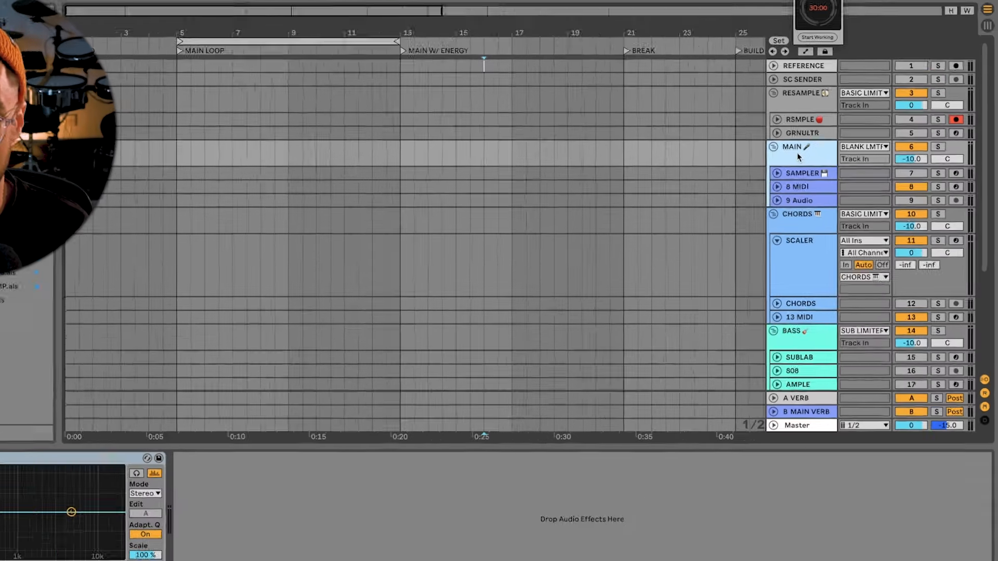
# Open the MAIN group's name for editing and browse the emoji available for it.
pyautogui.rightClick(830, 176)
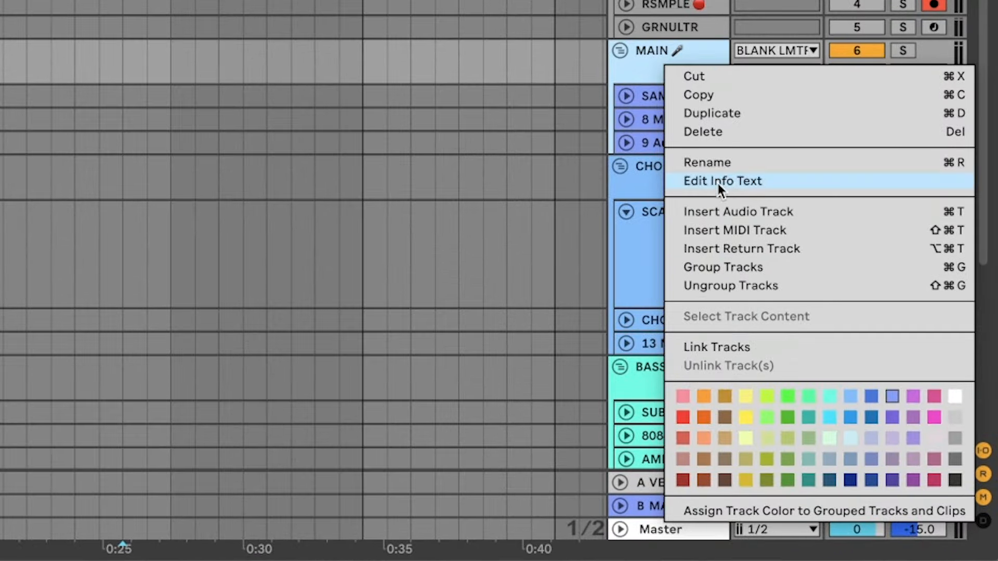
pyautogui.click(717, 163)
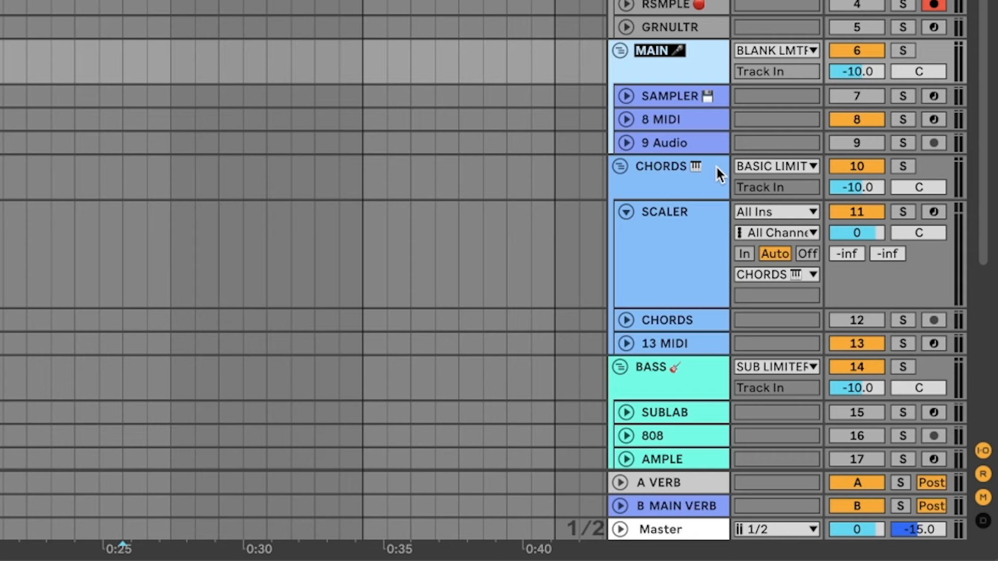
pyautogui.press('ctrl+super+space')
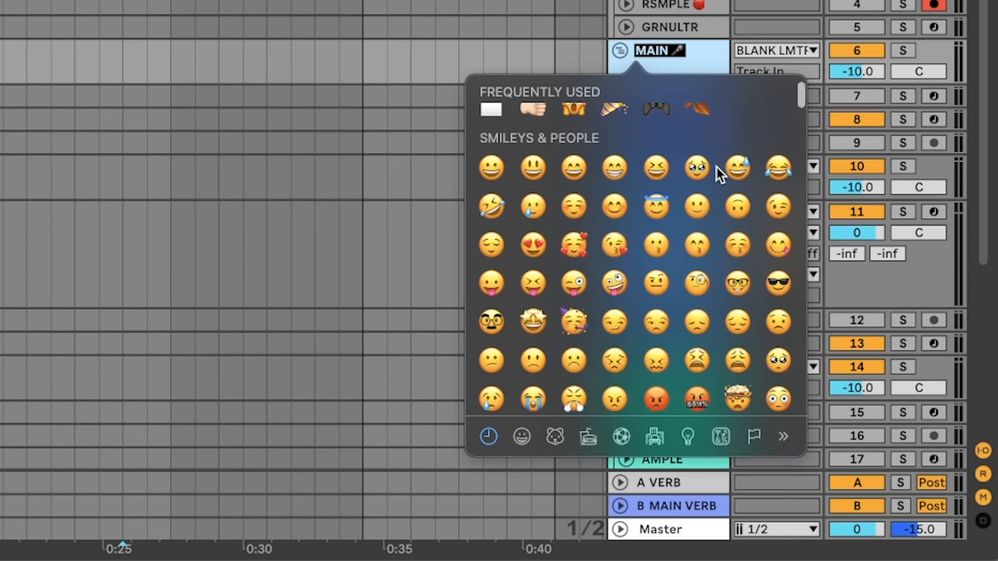
pyautogui.scroll(2, 600, 161)
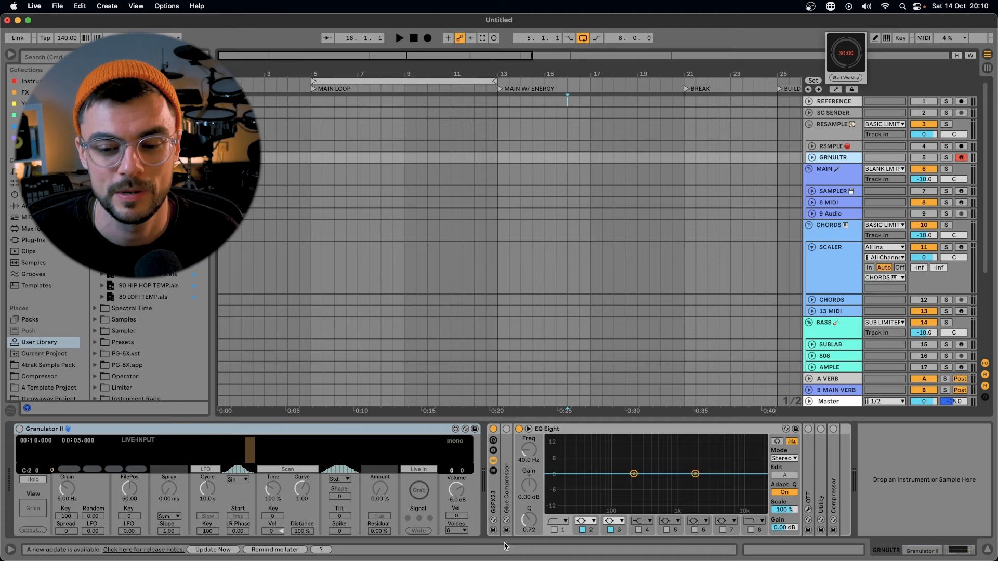
# Inspect the G2FX23 effect rack on the GRNULTR track and on the 8 MIDI and 9 Audio tracks.
pyautogui.click(502, 498)
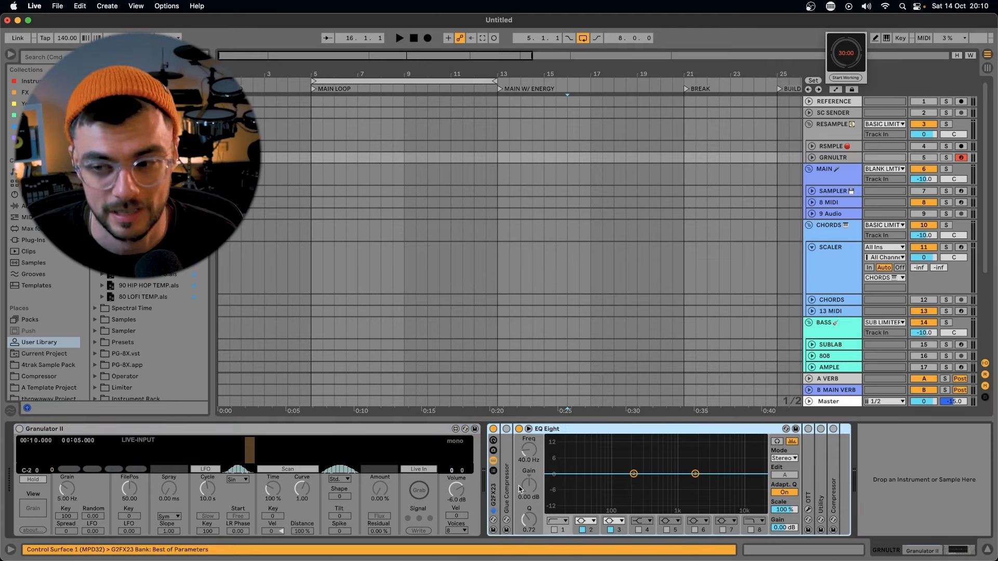
pyautogui.click(833, 204)
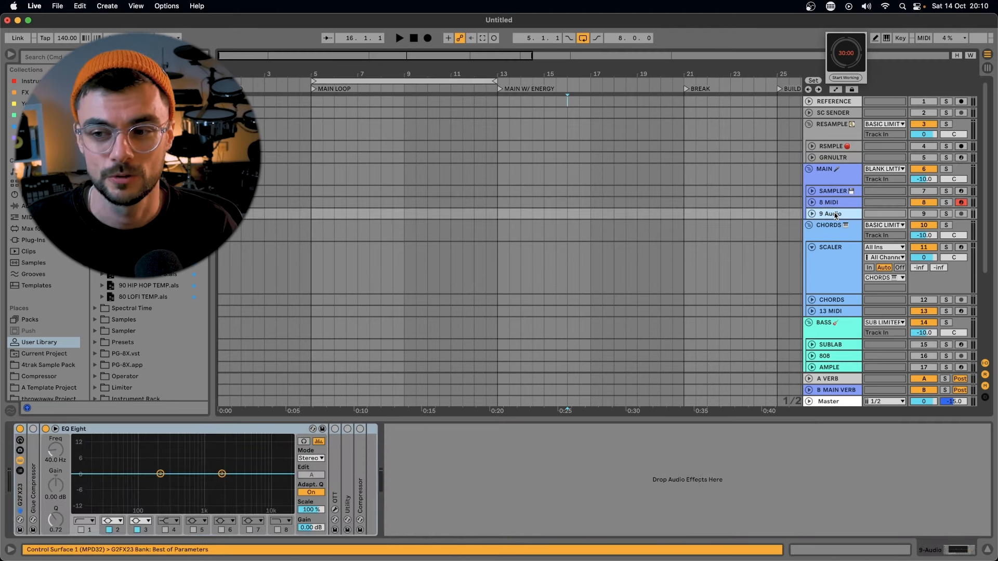
pyautogui.click(832, 157)
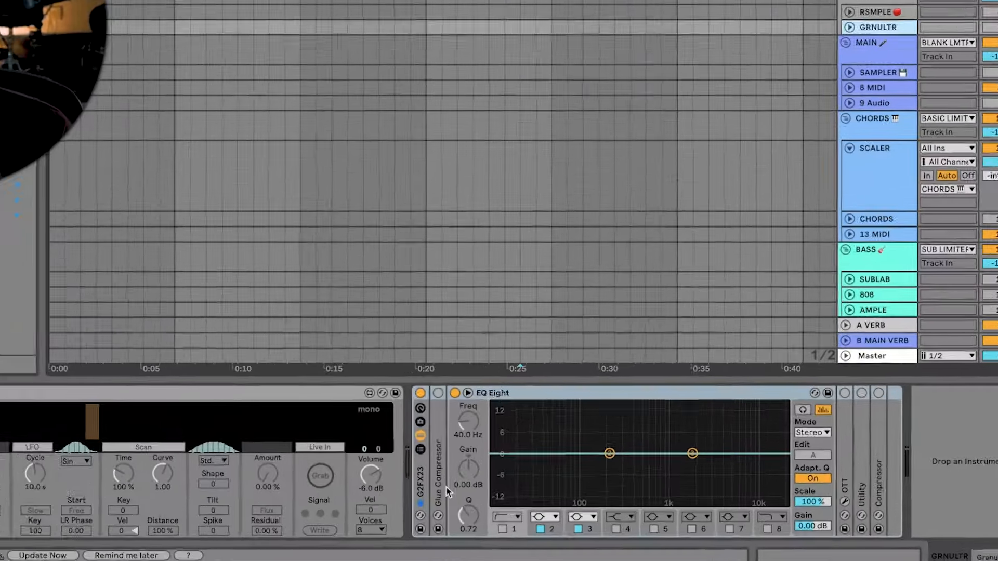
# Unfold the Glue Compressor, OTT, Utility and Compressor in the GRNULTR track's rack and view OTT's plug-in window.
pyautogui.doubleClick(507, 496)
pyautogui.hscroll(3, 518, 397)
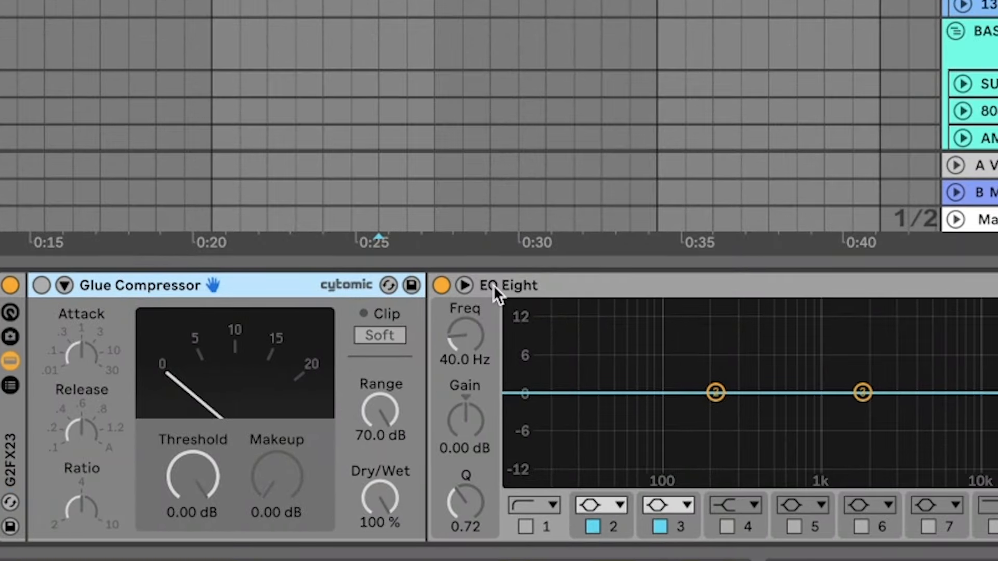
pyautogui.click(541, 281)
pyautogui.click(994, 374)
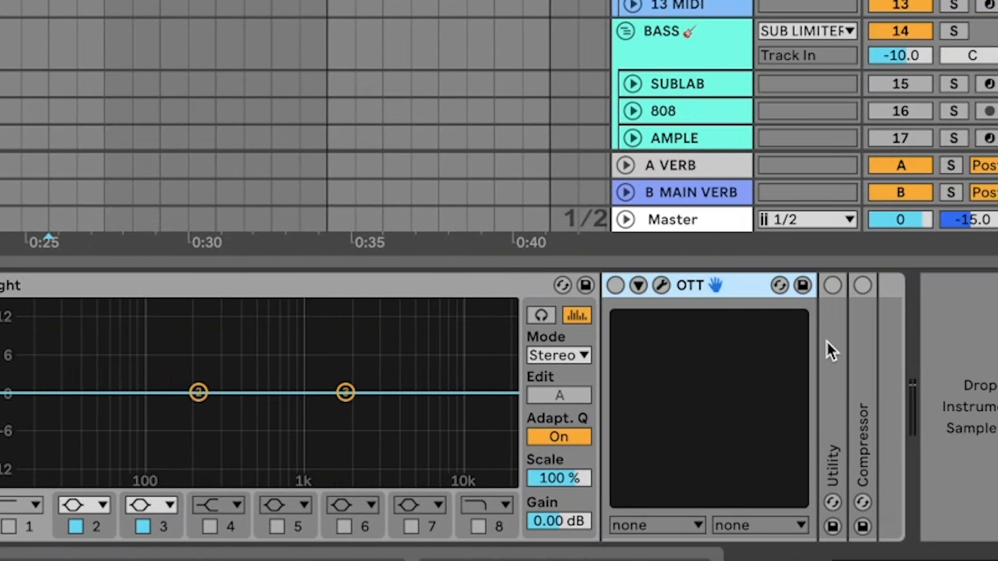
pyautogui.doubleClick(827, 343)
pyautogui.doubleClick(858, 344)
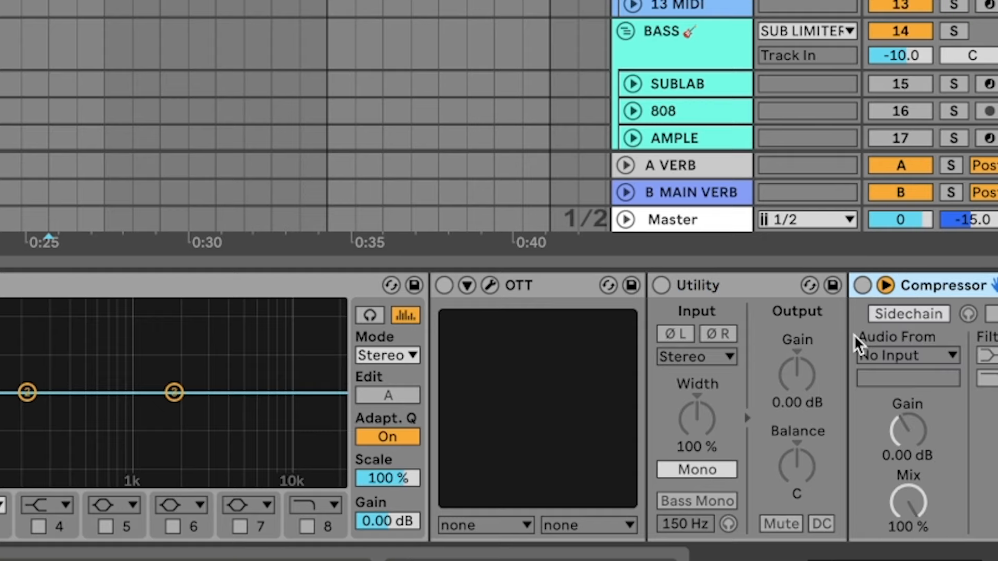
pyautogui.click(488, 285)
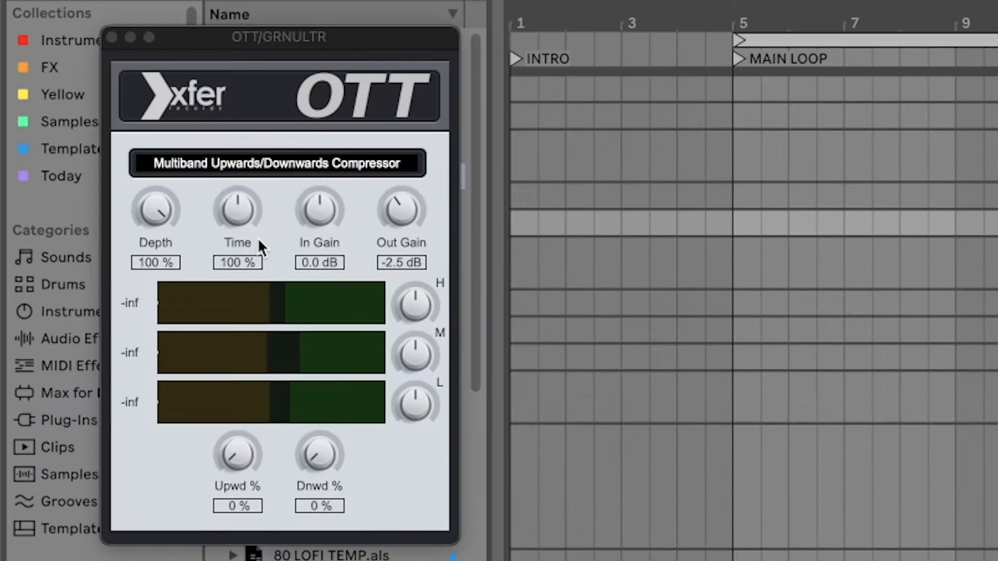
pyautogui.click(112, 38)
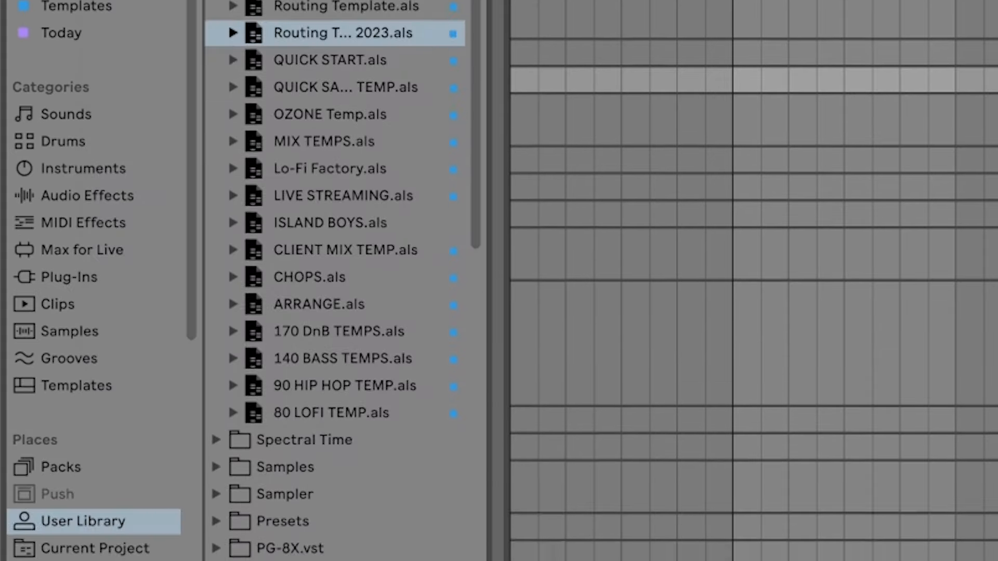
# Toggle EQ Eight's bands 1 and 8 on and back off.
pyautogui.hscroll(-3, 502, 421)
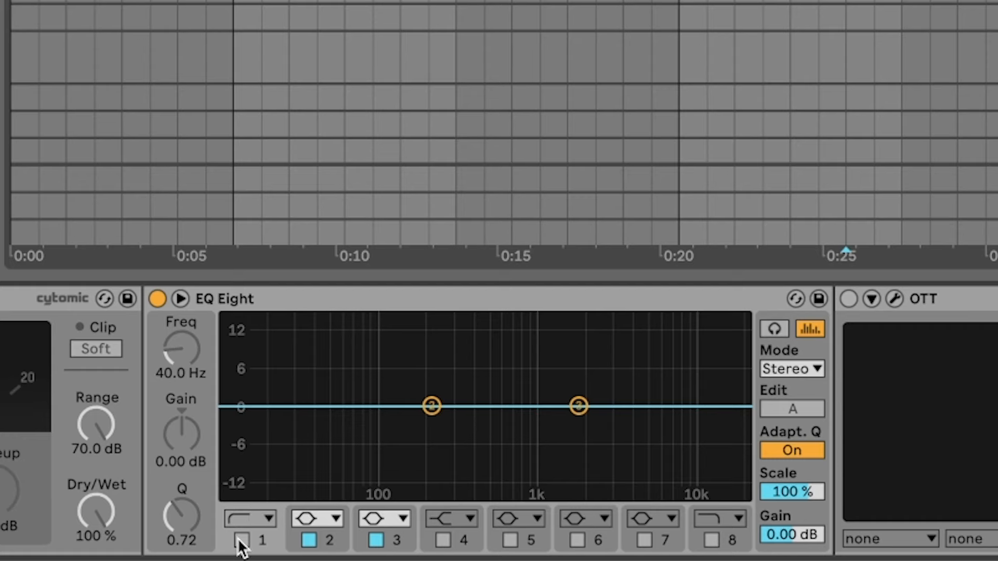
pyautogui.click(239, 541)
pyautogui.click(239, 541)
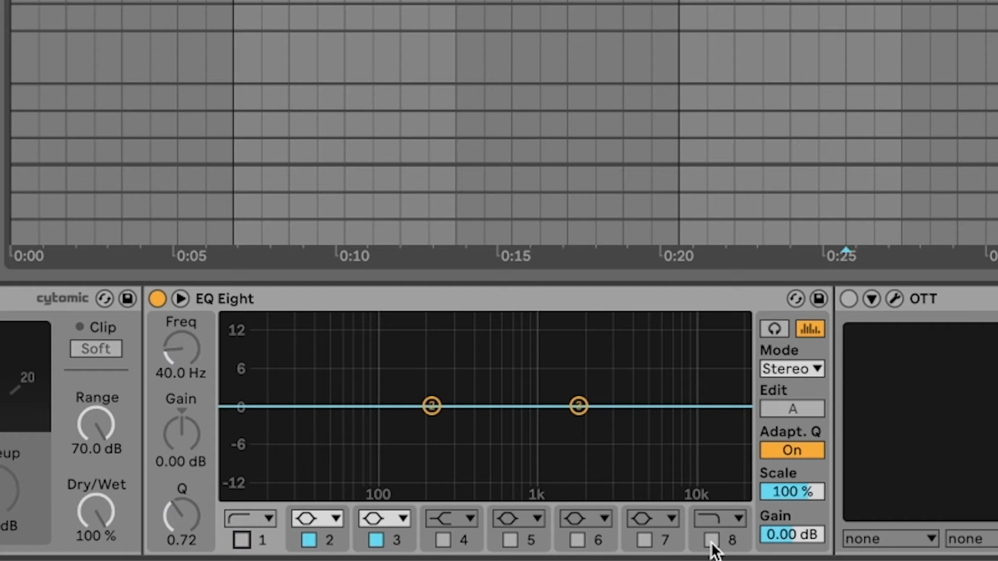
pyautogui.click(711, 542)
pyautogui.click(711, 542)
# Try a gain cut on EQ Eight's band 2 and a boost on band 3, resetting each to 0.00 dB.
pyautogui.click(432, 408)
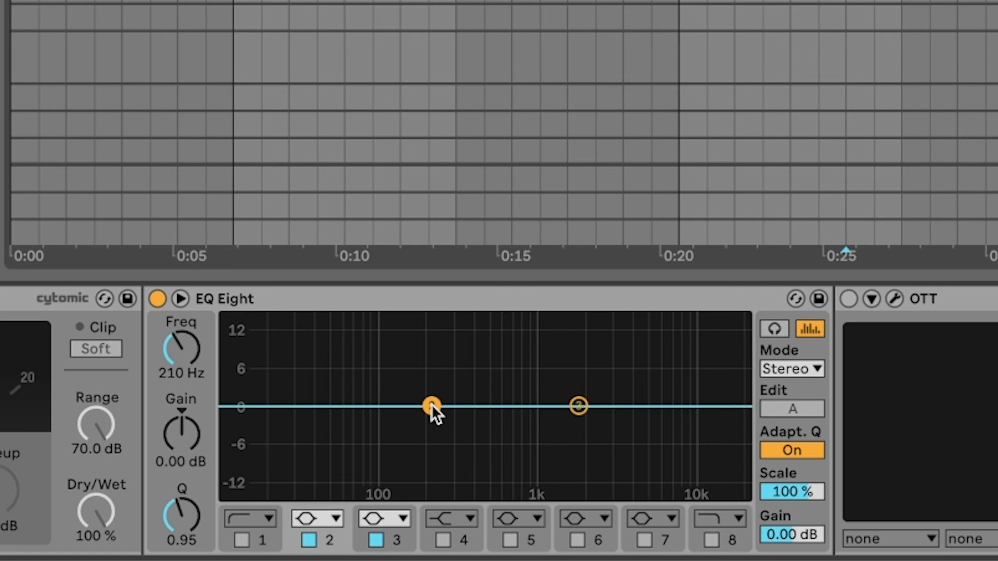
pyautogui.moveTo(178, 431); pyautogui.dragTo(178, 481)
pyautogui.doubleClick(178, 432)
pyautogui.click(580, 407)
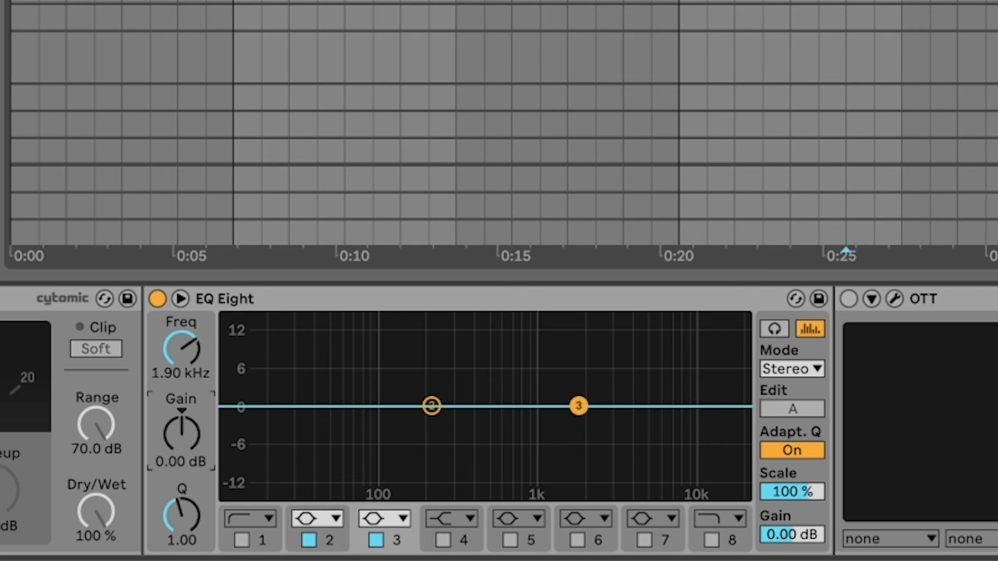
pyautogui.moveTo(579, 406); pyautogui.dragTo(578, 379)
pyautogui.doubleClick(185, 431)
# Fold the Glue Compressor and OTT devices in the GRNULTR track's rack.
pyautogui.doubleClick(89, 298)
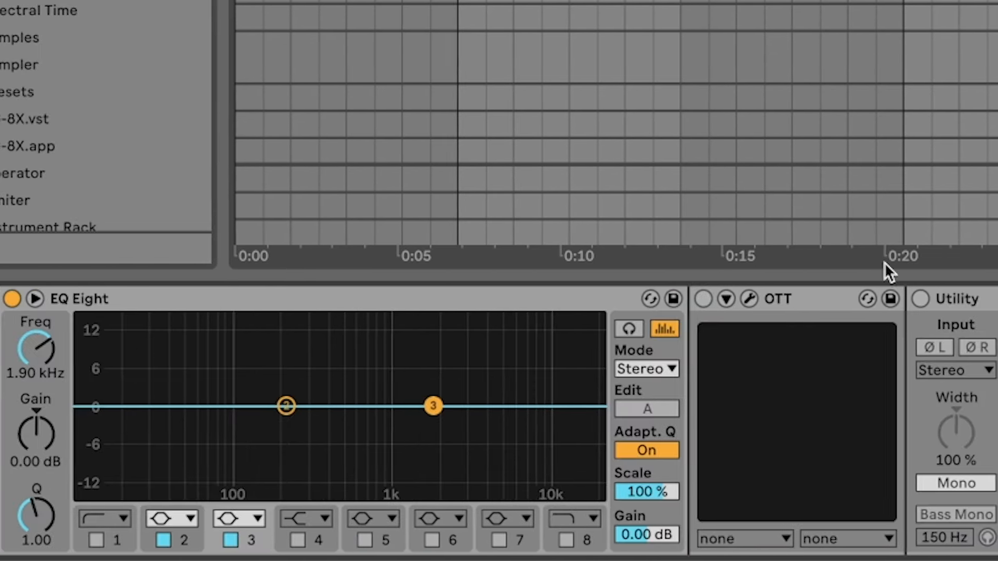
pyautogui.doubleClick(652, 300)
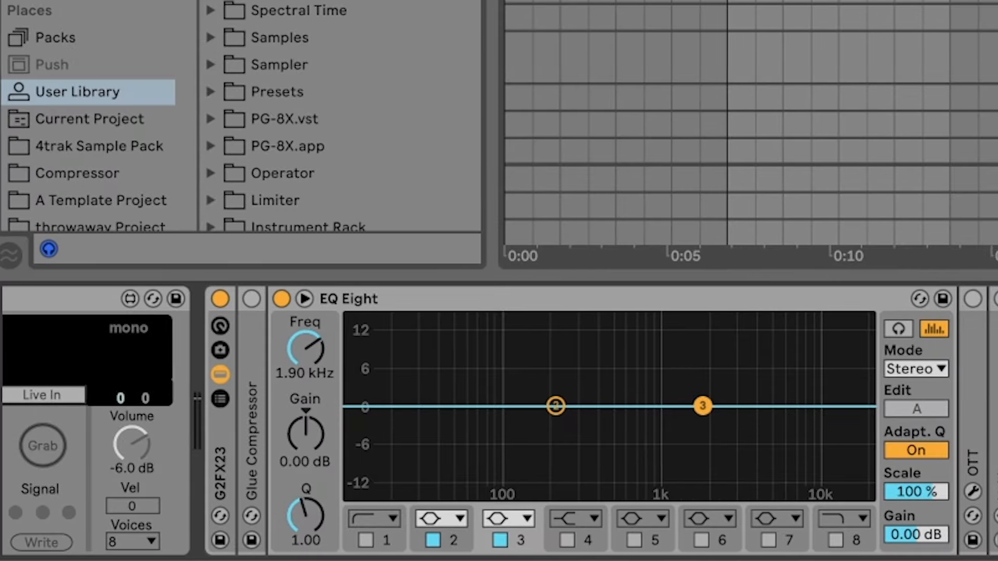
# Save the G2FX23 effect rack as a preset in the User Library.
pyautogui.click(224, 541)
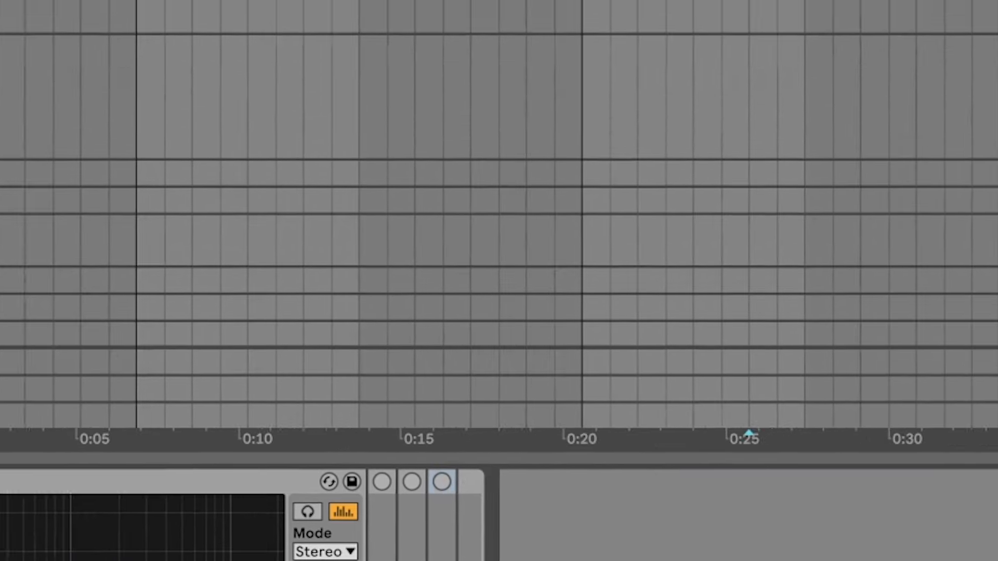
pyautogui.press('Return')
pyautogui.click(728, 292)
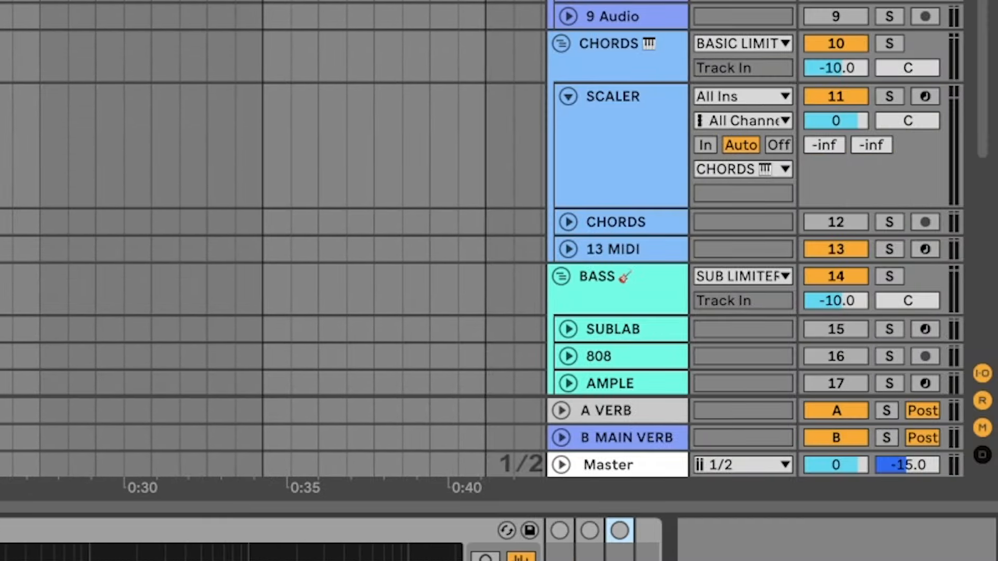
pyautogui.rightClick(639, 2)
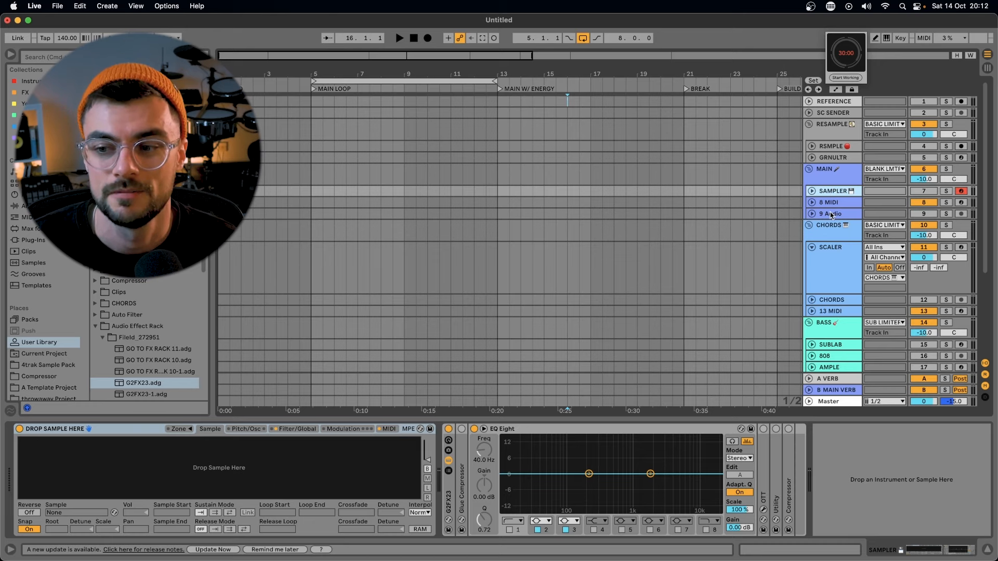
# Compare the device chains of the 9 Audio, 8 MIDI and SAMPLER tracks in the MAIN group.
pyautogui.click(832, 214)
pyautogui.click(833, 203)
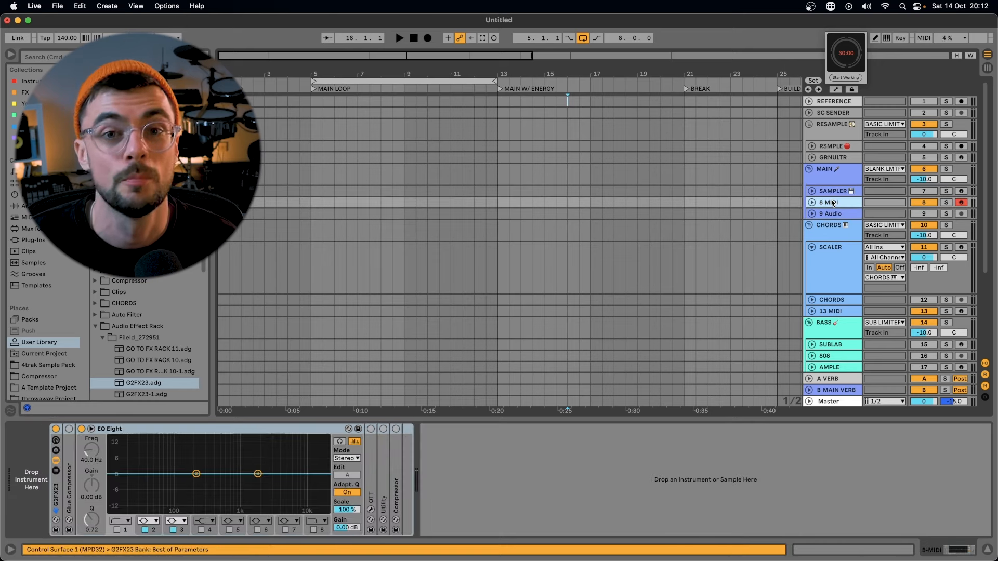
pyautogui.click(830, 192)
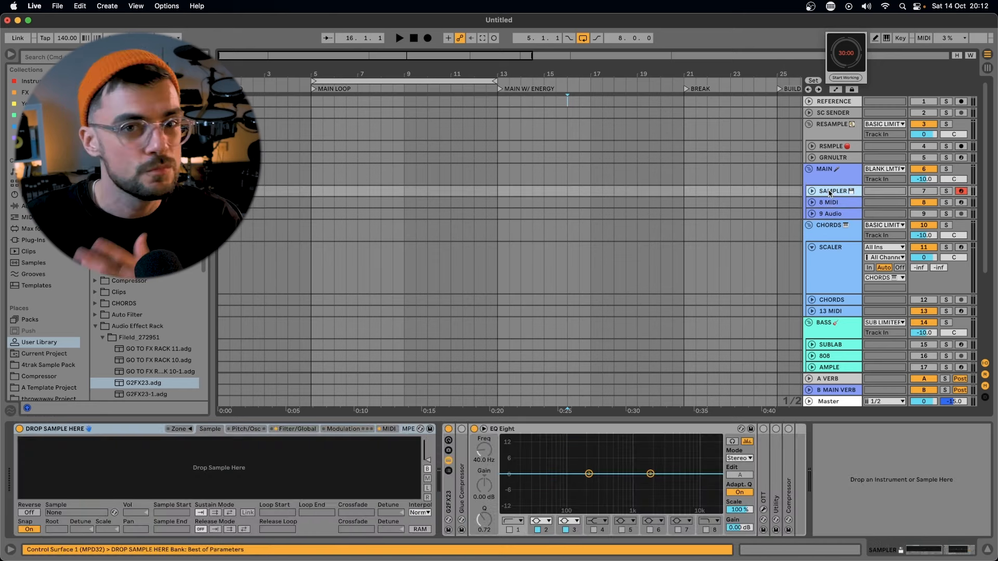
pyautogui.click(833, 203)
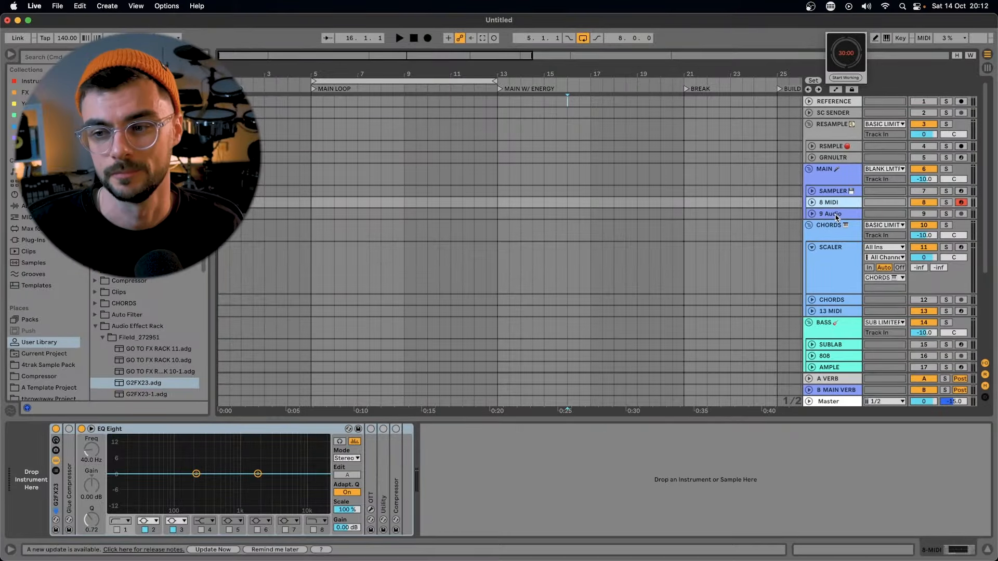
# View the devices on the SCALER, CHORDS and 13 MIDI tracks in the CHORDS group.
pyautogui.click(310, 265)
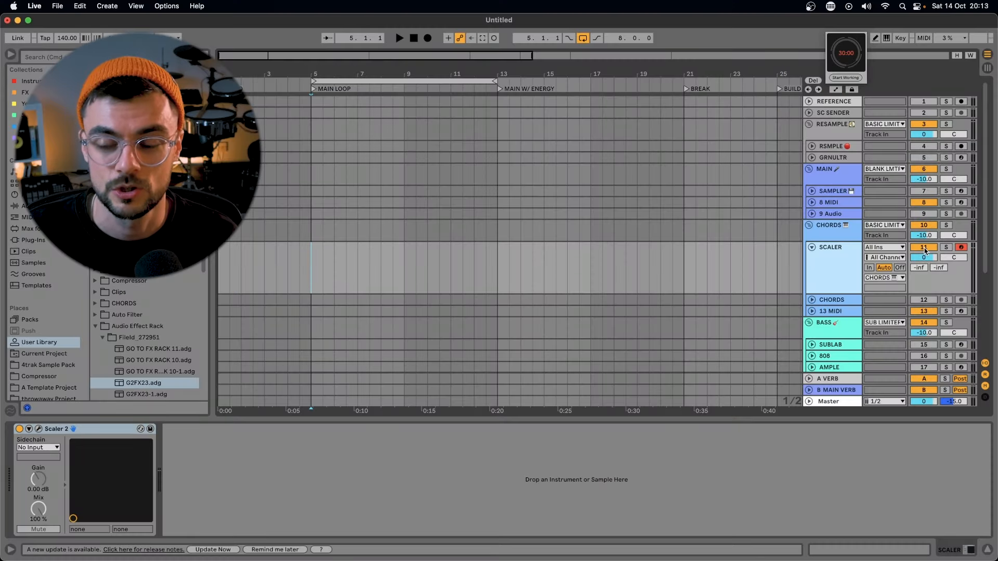
pyautogui.click(832, 300)
pyautogui.click(834, 312)
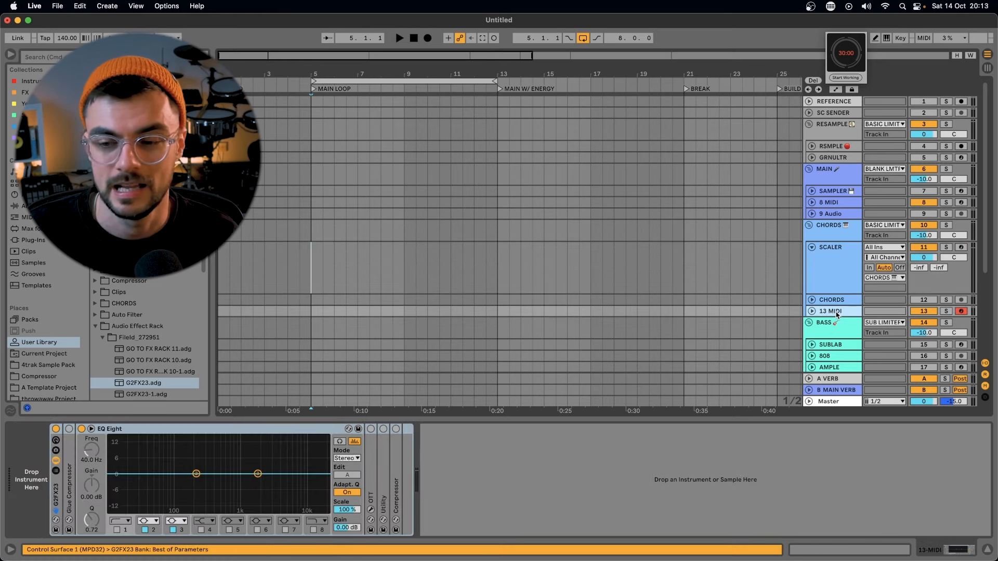
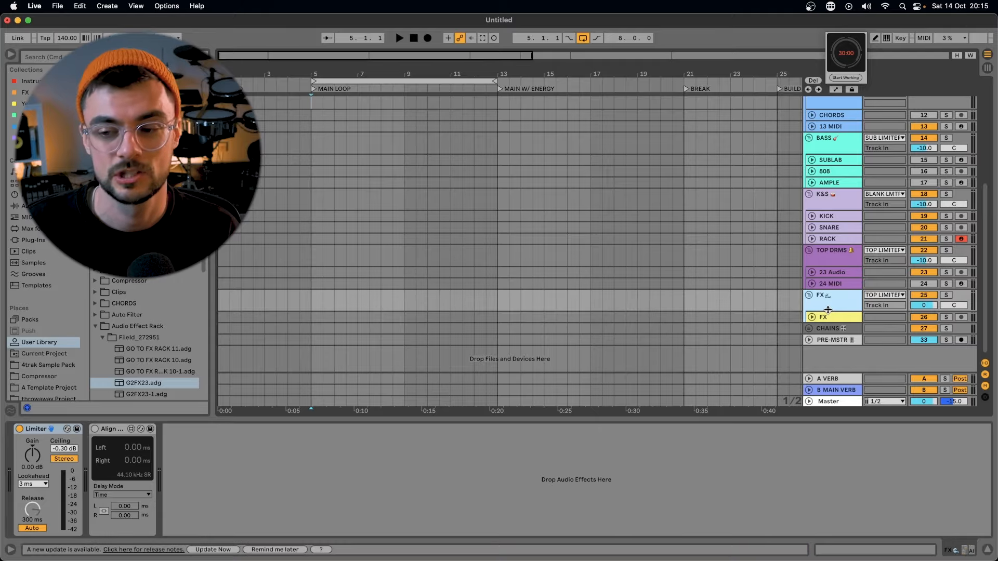
# View the audio track inside the FX group and unfold the CHAINS group.
pyautogui.click(820, 318)
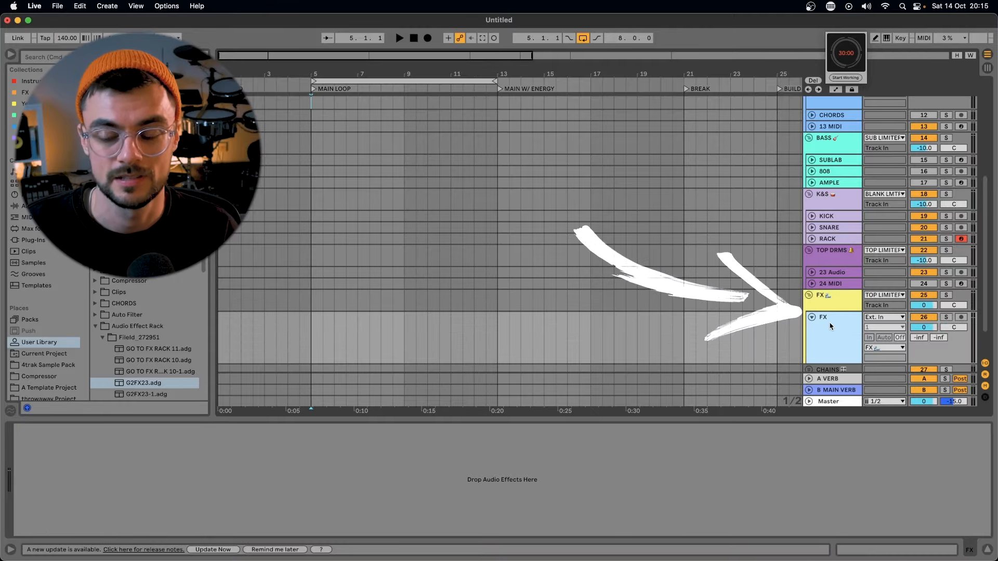
pyautogui.click(821, 296)
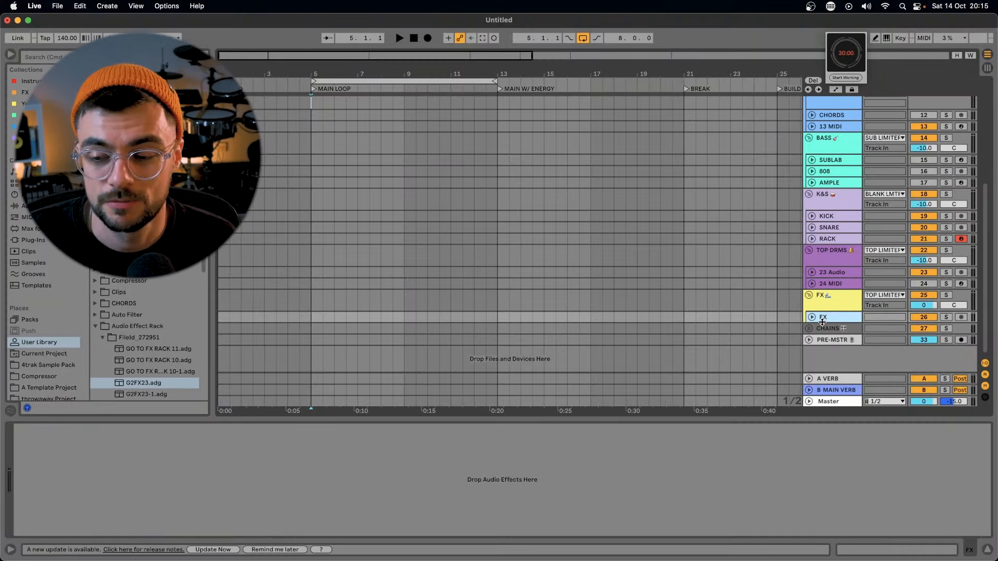
pyautogui.click(827, 329)
pyautogui.click(809, 329)
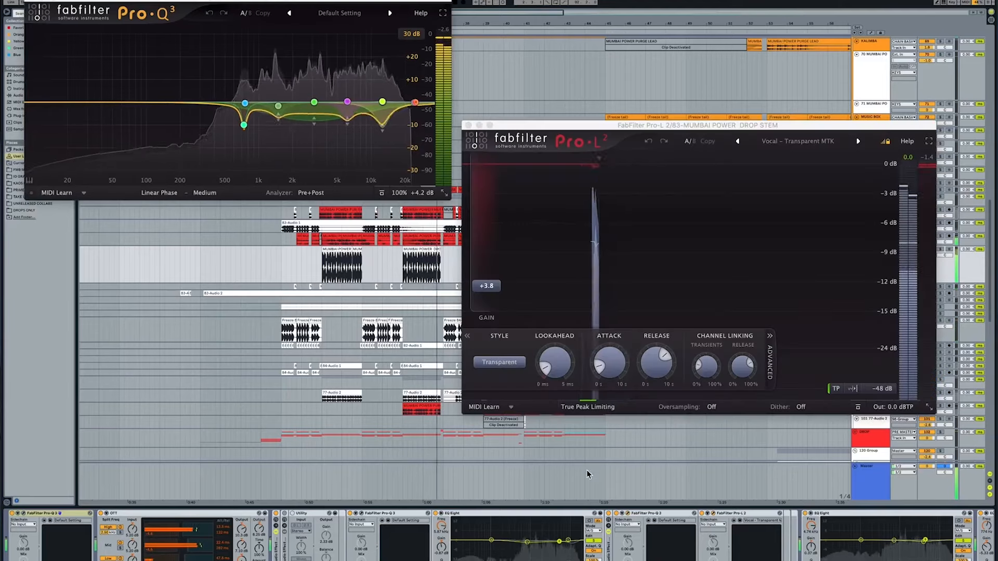
# Close the FabFilter Pro-L 2 and Pro-Q 3 plug-in windows.
pyautogui.click(468, 126)
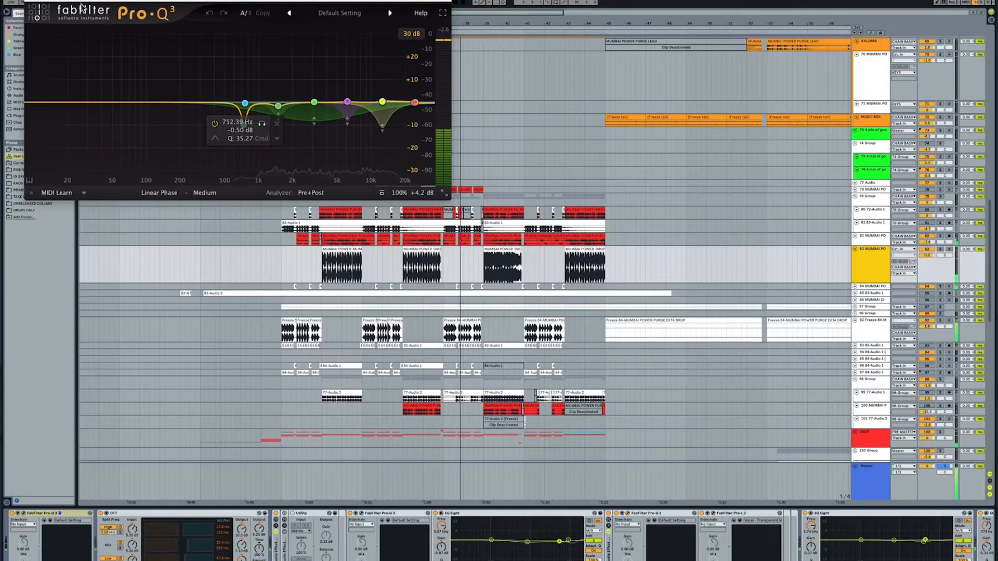
pyautogui.click(31, 0)
pyautogui.click(871, 323)
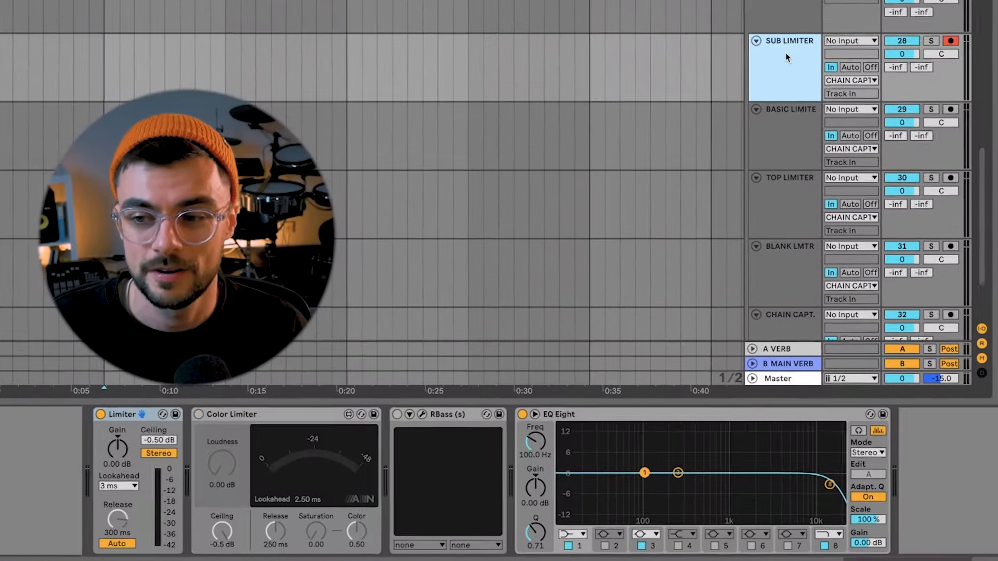
# View the device chains of the BASIC LIMITER, TOP LIMITER, BLANK LMTR and CHAIN CAPT. tracks.
pyautogui.click(782, 151)
pyautogui.click(782, 221)
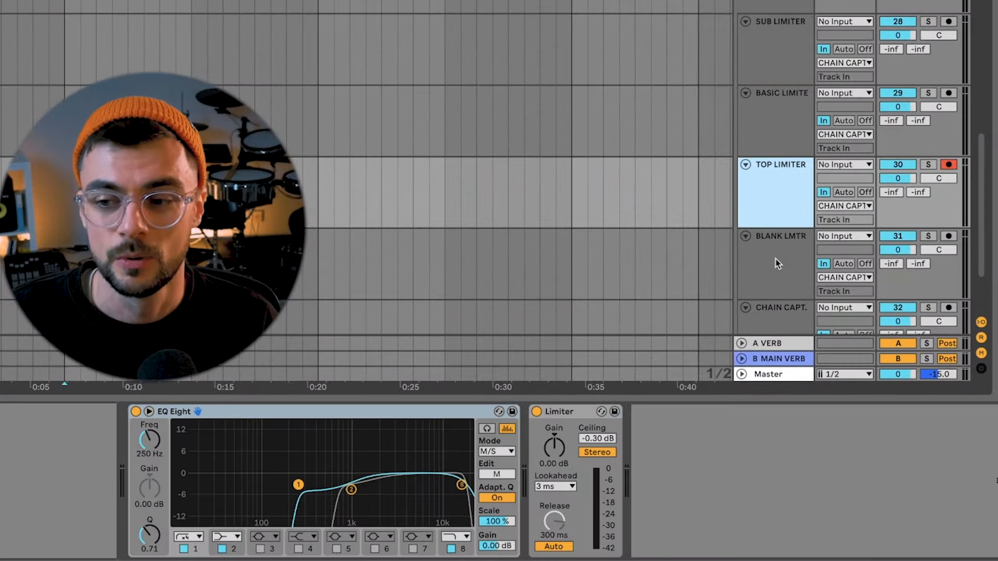
pyautogui.click(782, 291)
pyautogui.scroll(-2, 784, 313)
pyautogui.click(776, 310)
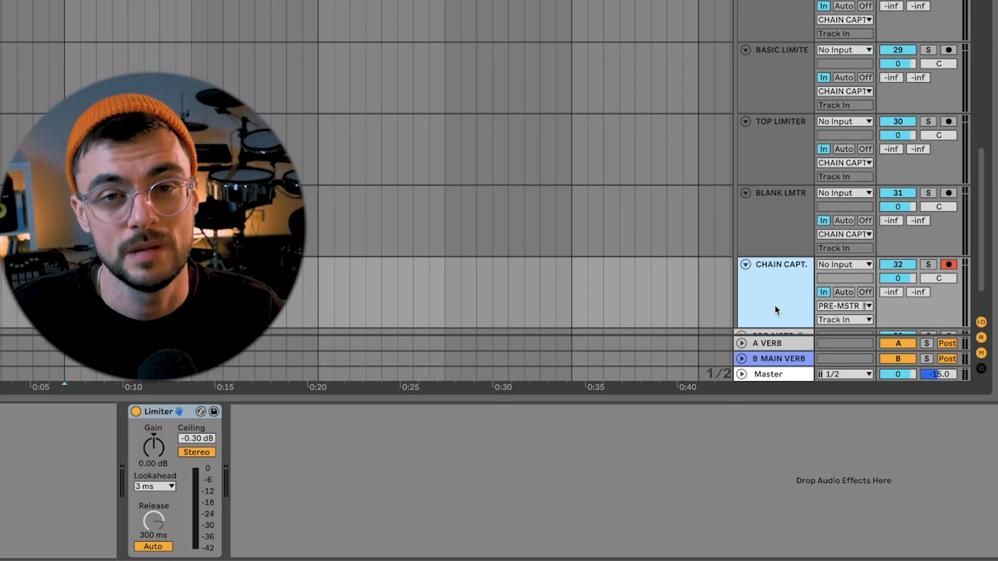
# Examine the Limiter, Color Limiter and RBass devices on the SUB LIMITER track.
pyautogui.scroll(2, 772, 46)
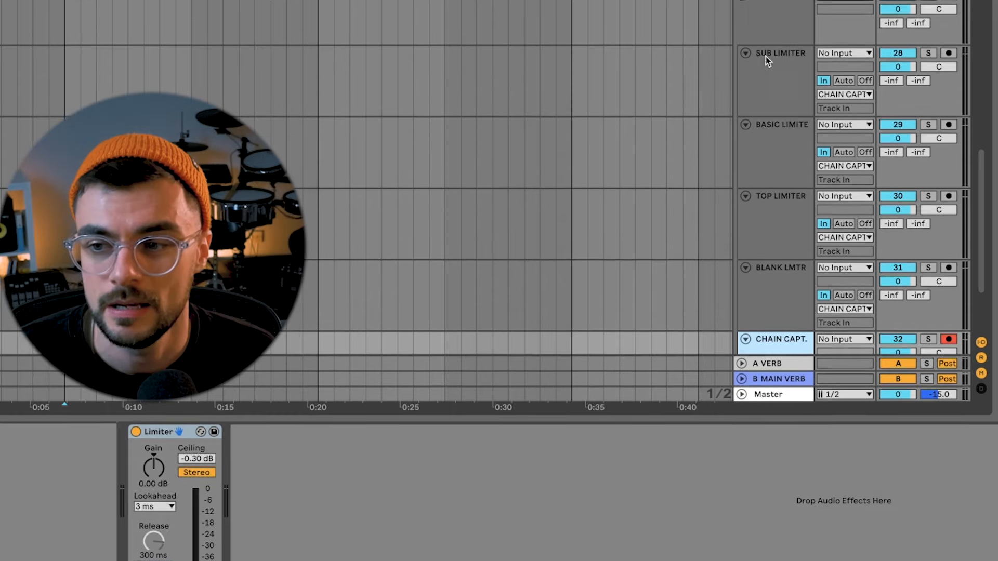
pyautogui.click(761, 8)
pyautogui.doubleClick(796, 38)
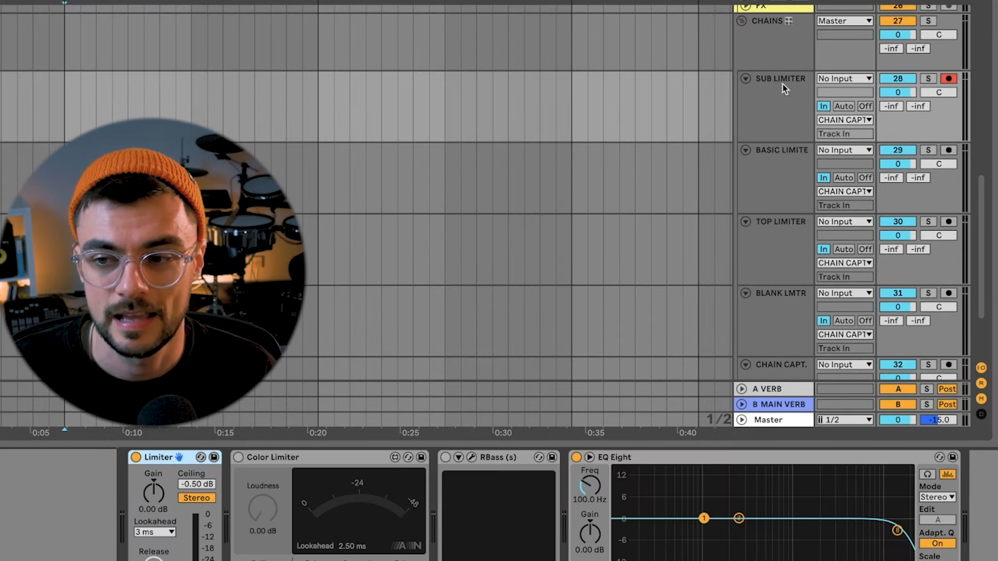
pyautogui.click(777, 89)
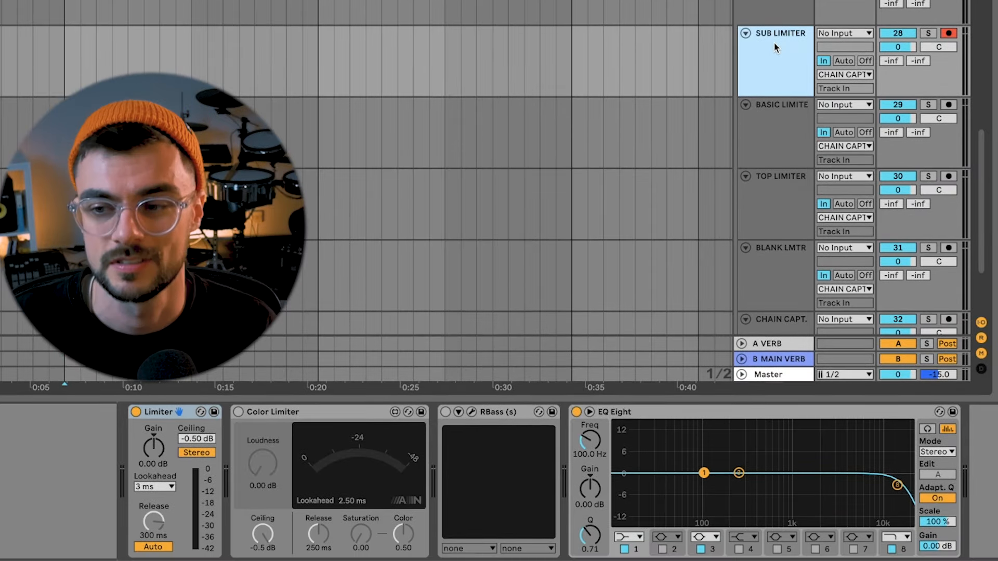
pyautogui.click(168, 417)
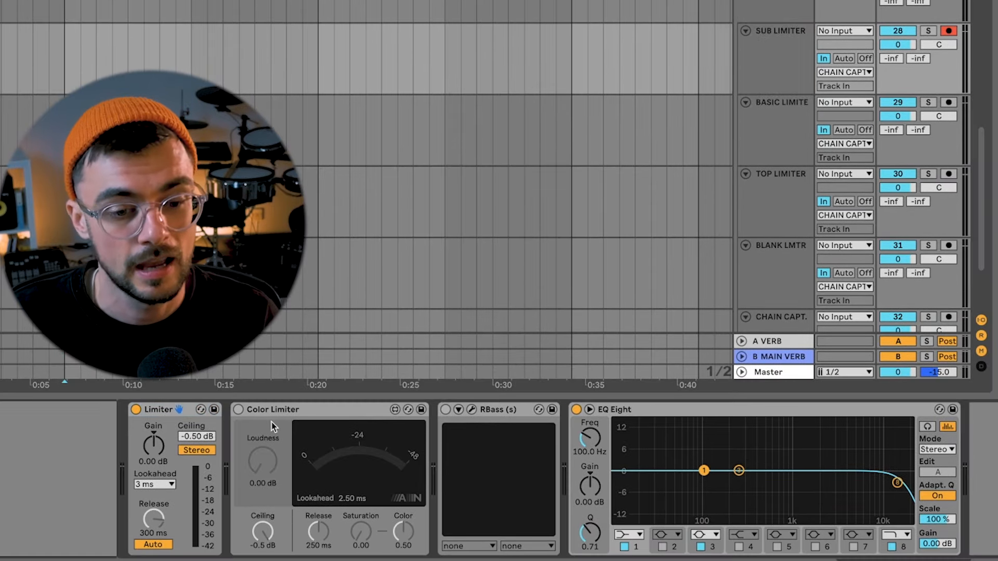
pyautogui.click(272, 409)
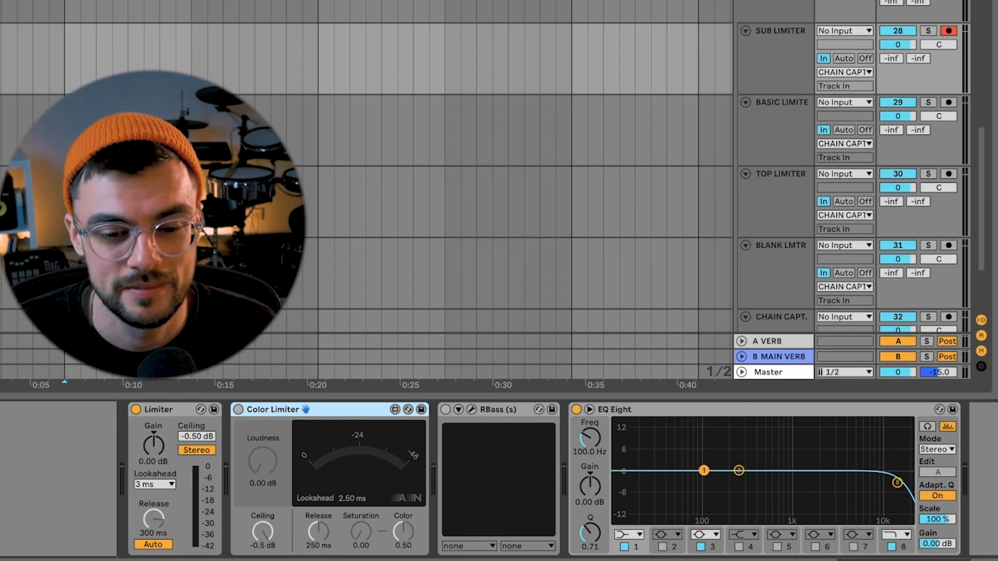
pyautogui.click(472, 410)
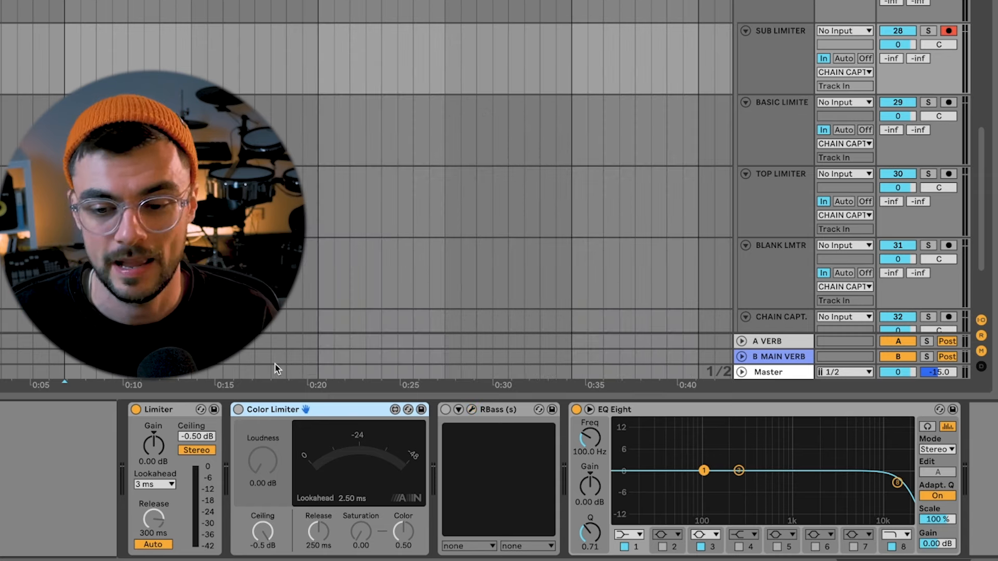
# Lower the cutoff frequency of EQ Eight's band 8 slightly on the SUB LIMITER track.
pyautogui.click(898, 483)
pyautogui.moveTo(586, 440); pyautogui.dragTo(586, 501)
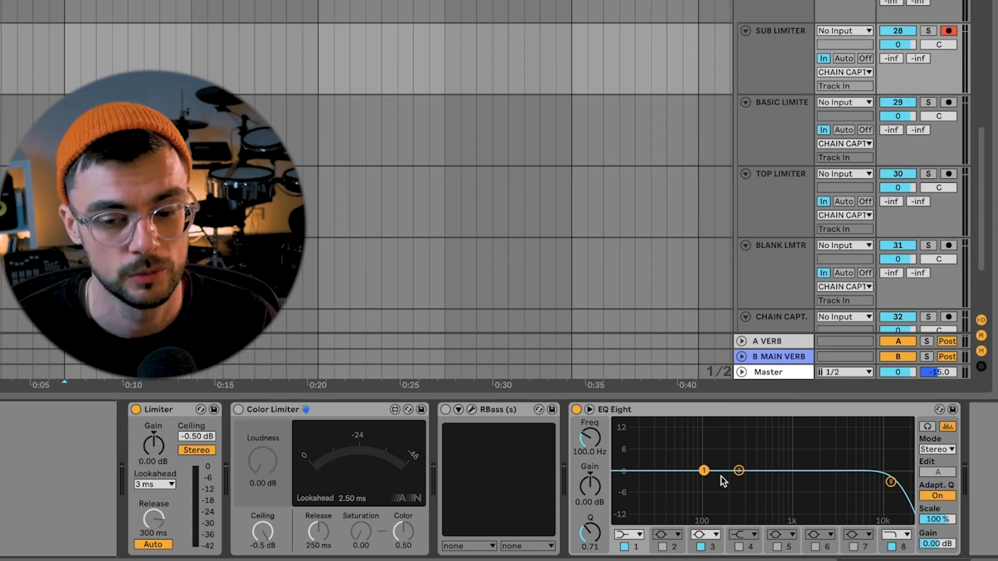
pyautogui.moveTo(590, 486); pyautogui.dragTo(591, 486)
# Examine the BASIC LIMITER and TOP LIMITER chains, choosing M/S mode for the TOP LIMITER's EQ Eight.
pyautogui.click(768, 153)
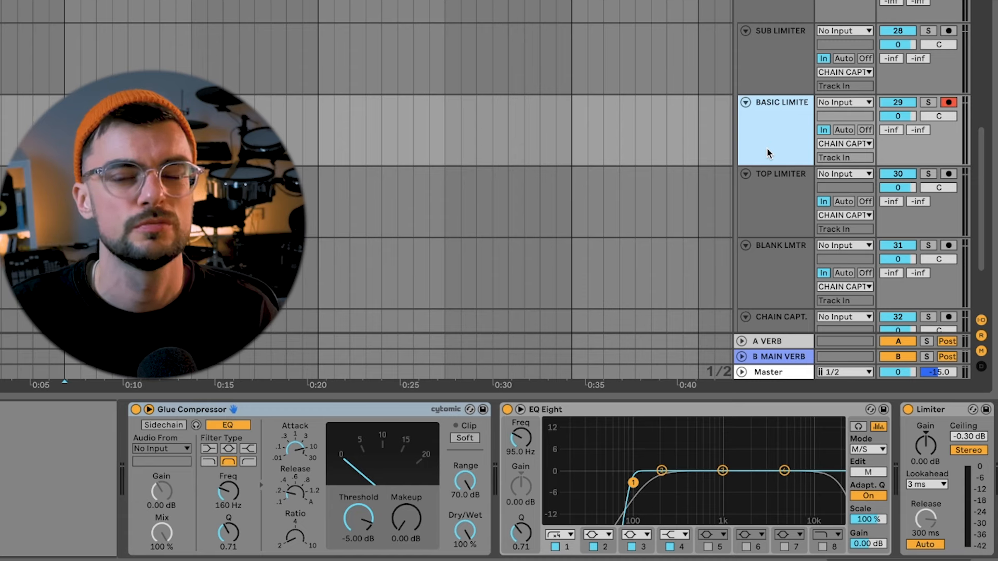
pyautogui.click(777, 202)
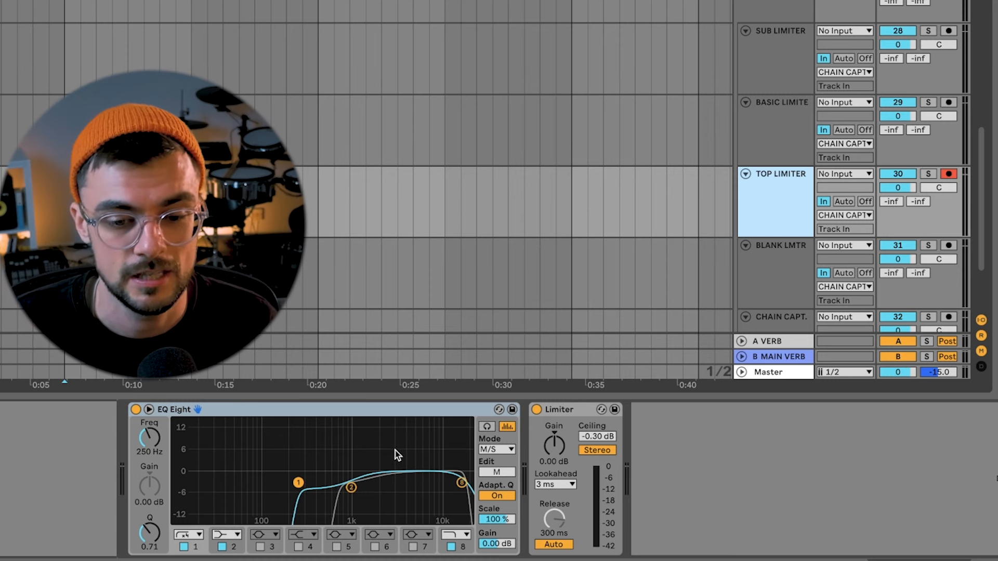
pyautogui.click(500, 450)
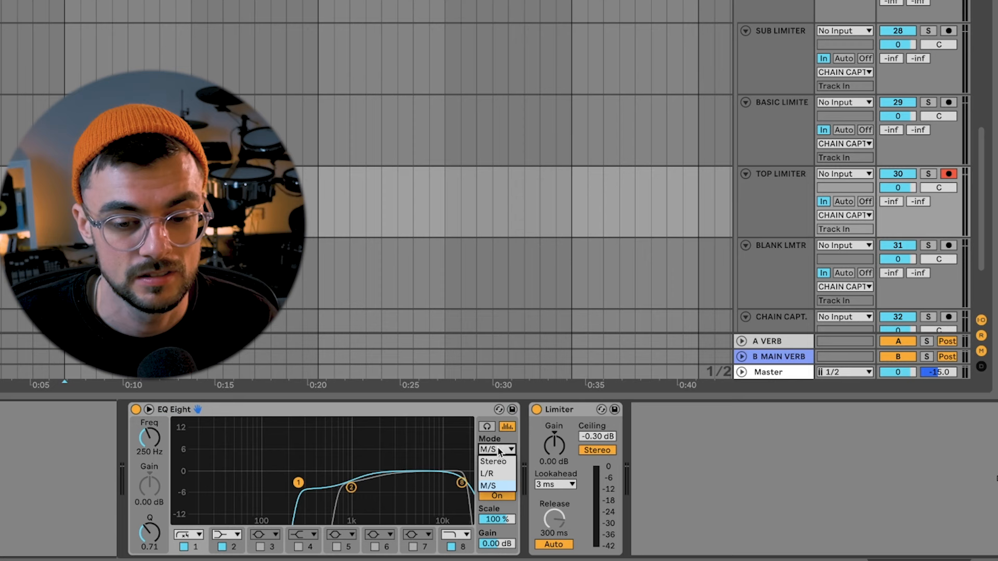
pyautogui.click(491, 485)
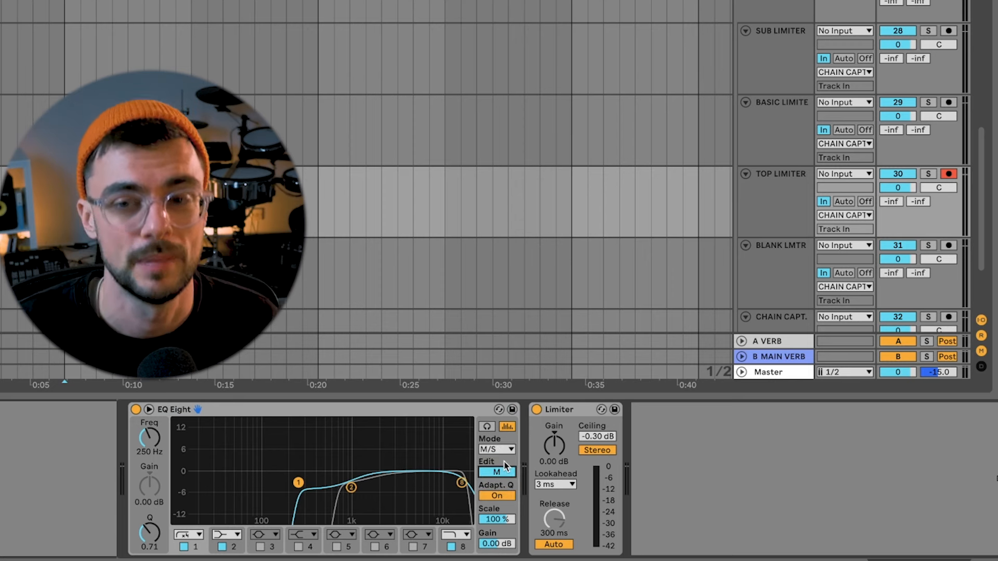
# View the devices on the BLANK LMTR and CHAIN CAPT. tracks, and select the PRE-MSTR track.
pyautogui.click(786, 280)
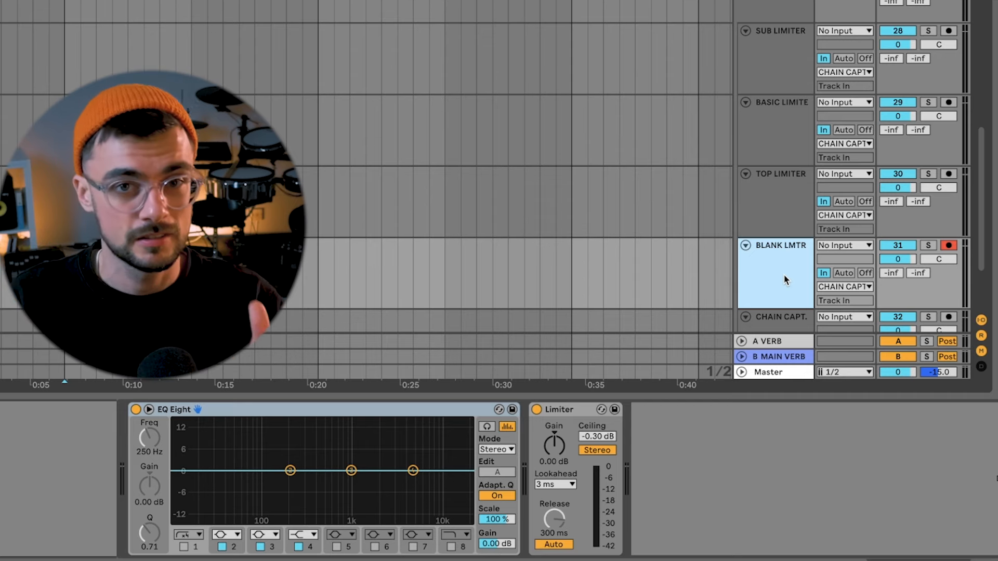
pyautogui.scroll(-4, 784, 276)
pyautogui.click(782, 267)
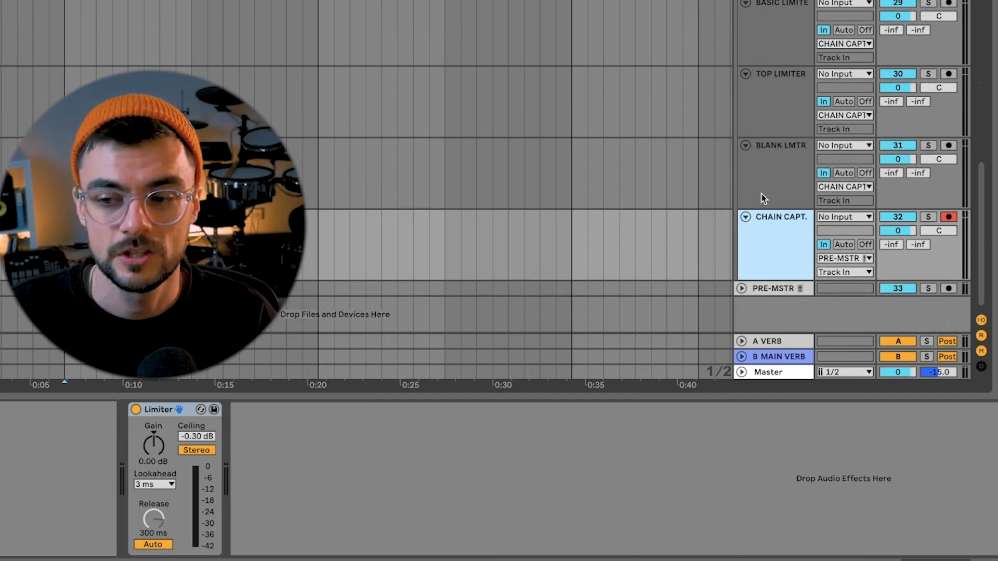
pyautogui.scroll(3, 788, 203)
pyautogui.scroll(1, 797, 158)
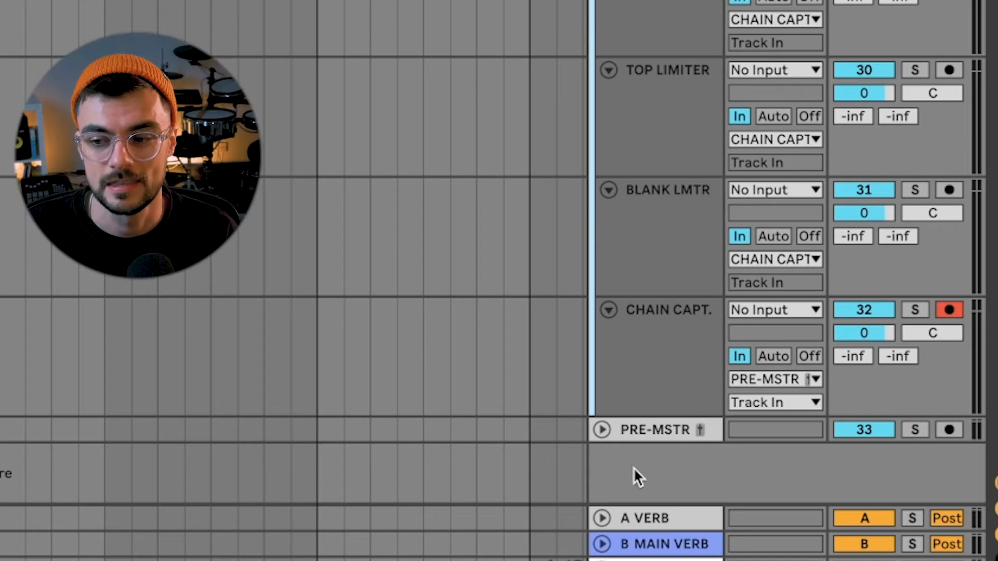
pyautogui.click(638, 430)
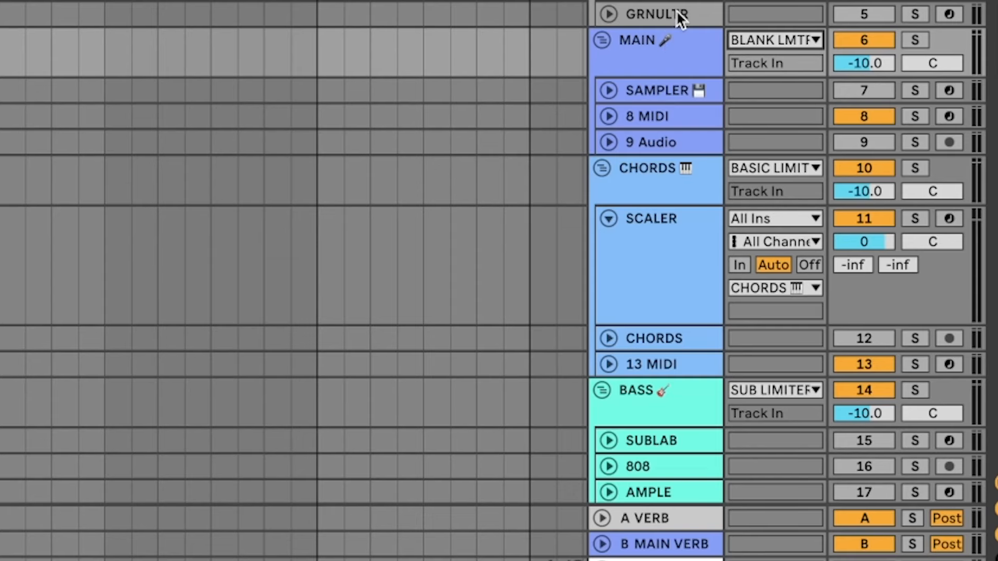
# List the MAIN group's output destinations and review the output routing of the CHORDS, BASS and K&S groups.
pyautogui.click(646, 56)
pyautogui.click(787, 41)
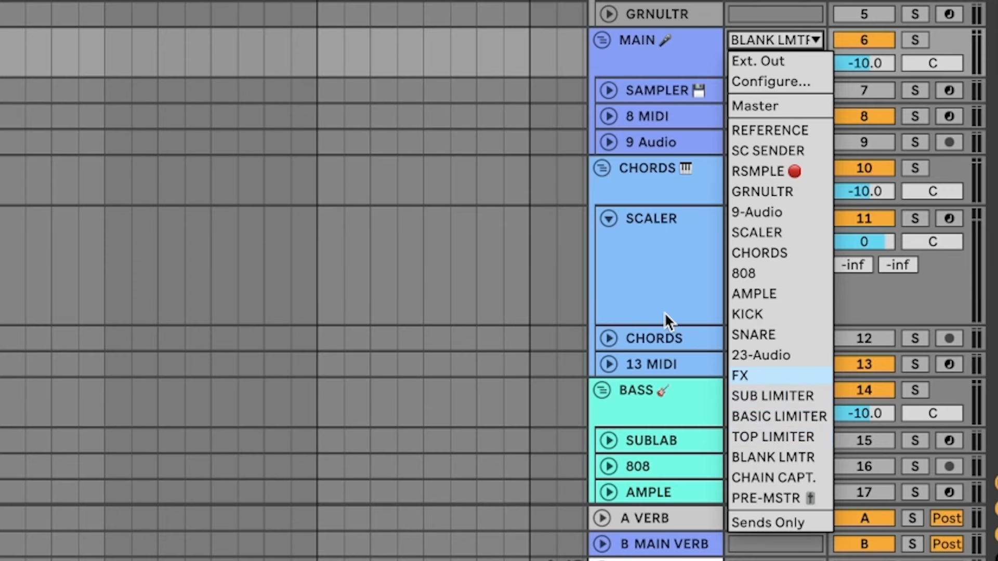
pyautogui.click(653, 175)
pyautogui.scroll(-5, 669, 182)
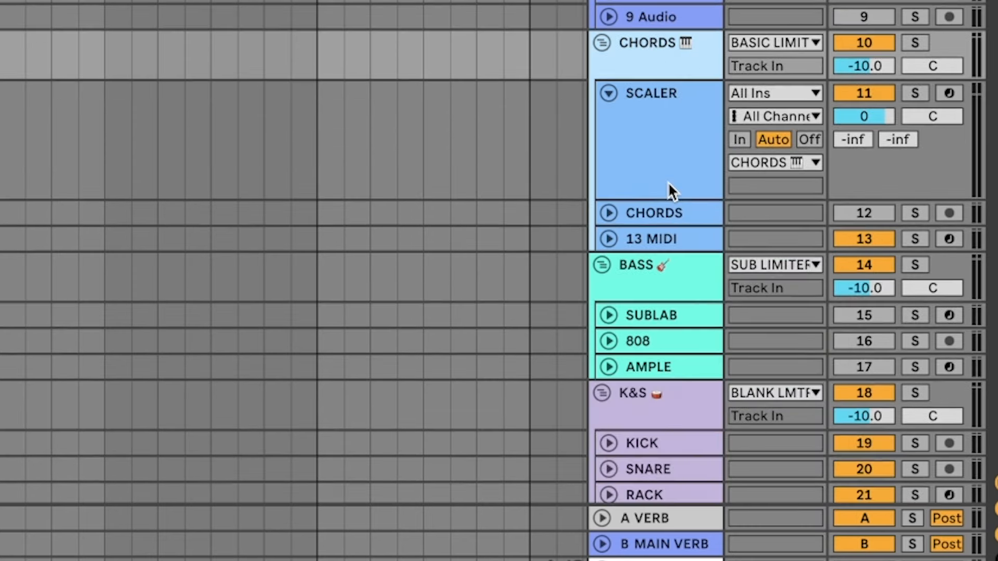
pyautogui.click(668, 234)
pyautogui.scroll(-7, 694, 286)
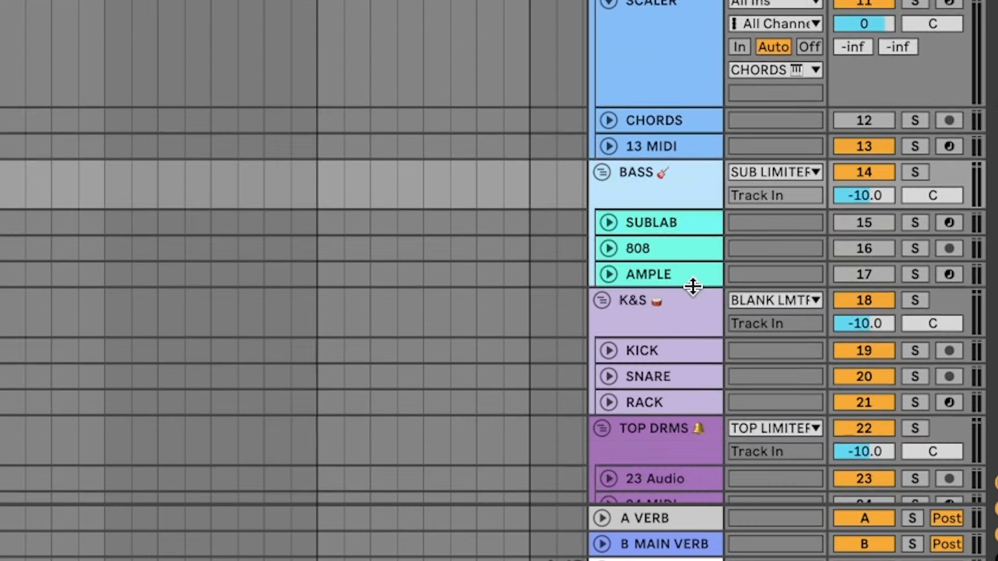
pyautogui.click(665, 136)
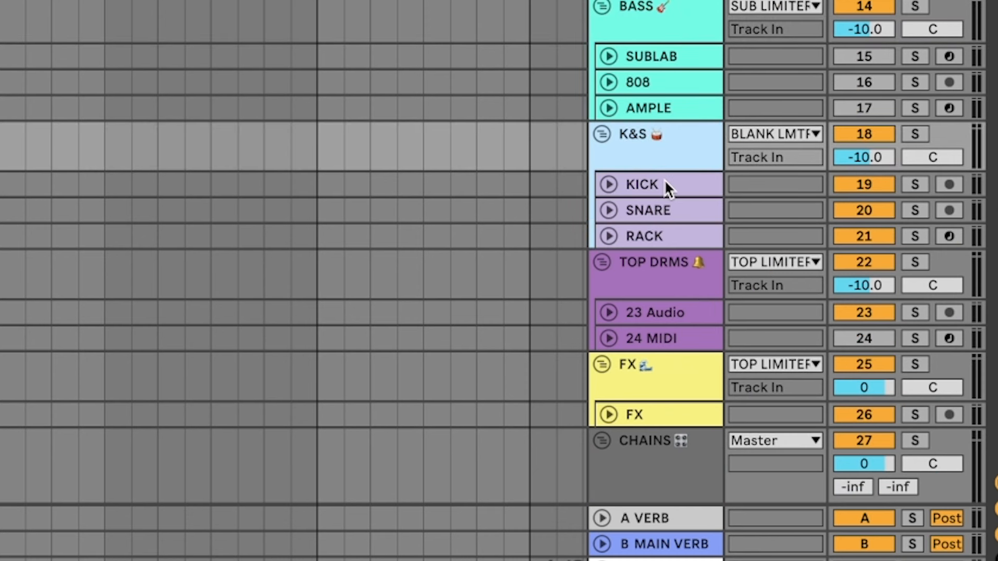
# Review the output routing of the TOP DRMS and FX groups.
pyautogui.click(662, 264)
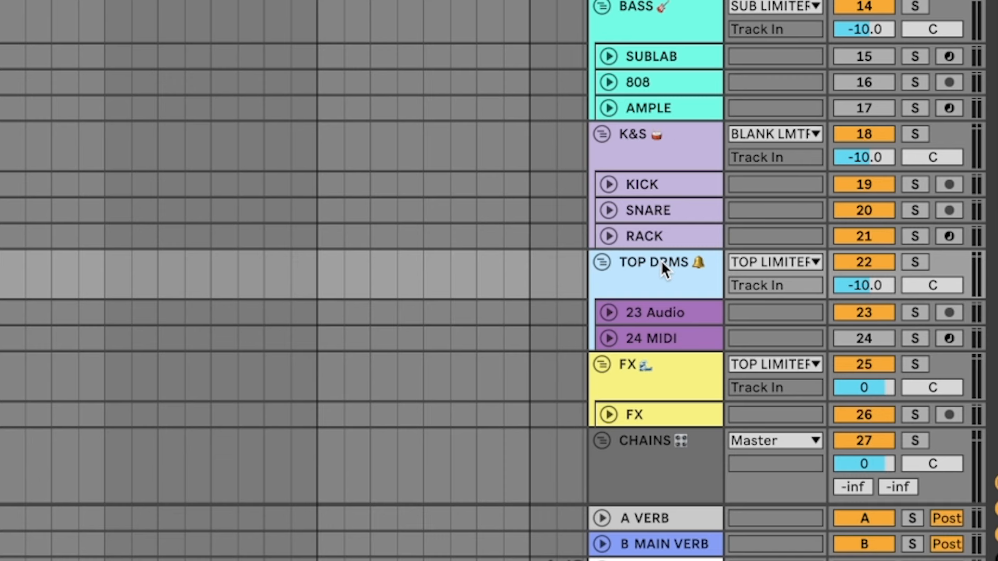
pyautogui.click(649, 363)
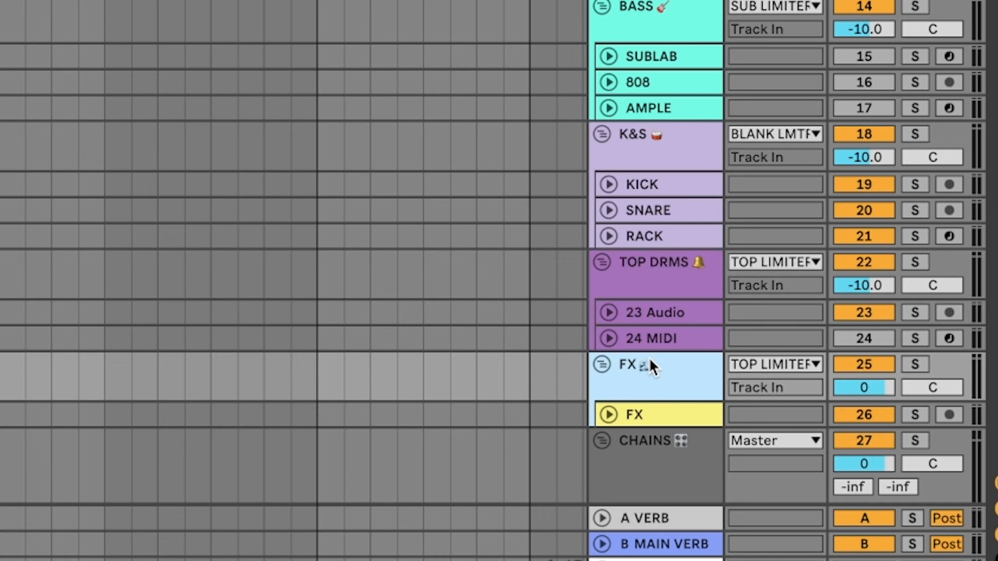
# Try adding an audio track below SUB LIMITER in the CHAINS group, and undo the addition.
pyautogui.click(653, 174)
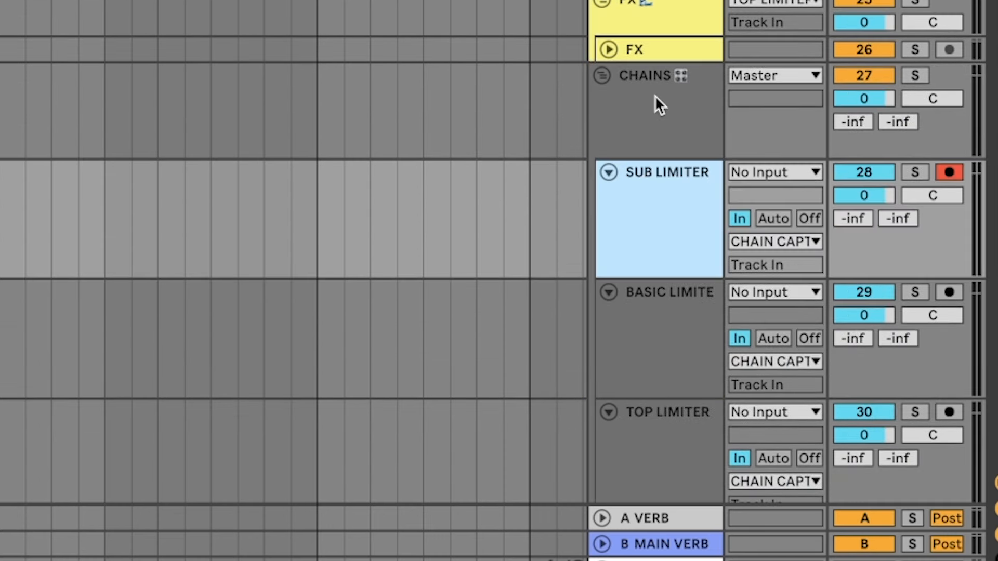
pyautogui.press('super+t')
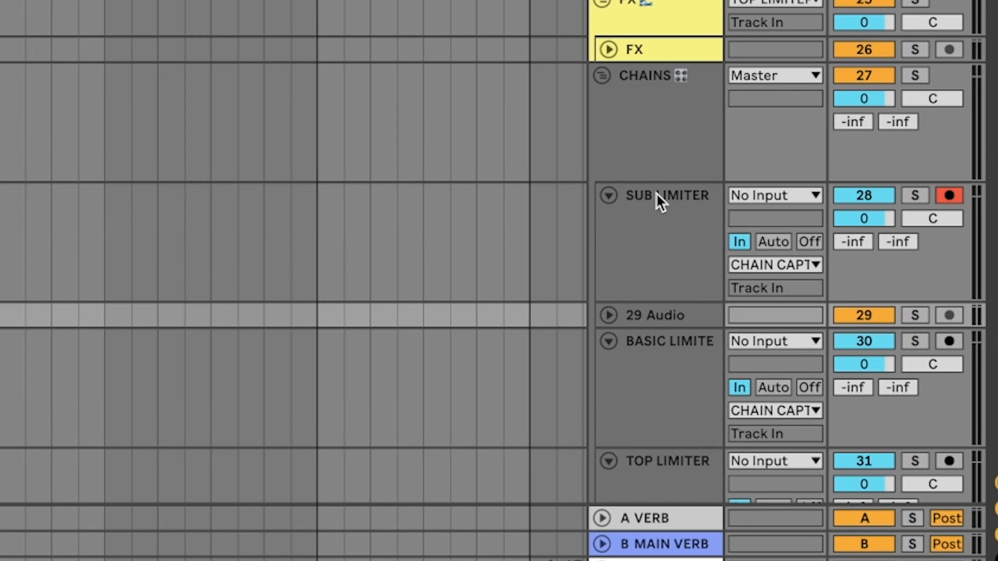
pyautogui.press('super+z')
# Review the monitoring and output routing from SUB LIMITER through CHAIN CAPT., and unfold the PRE-MSTR track.
pyautogui.click(739, 218)
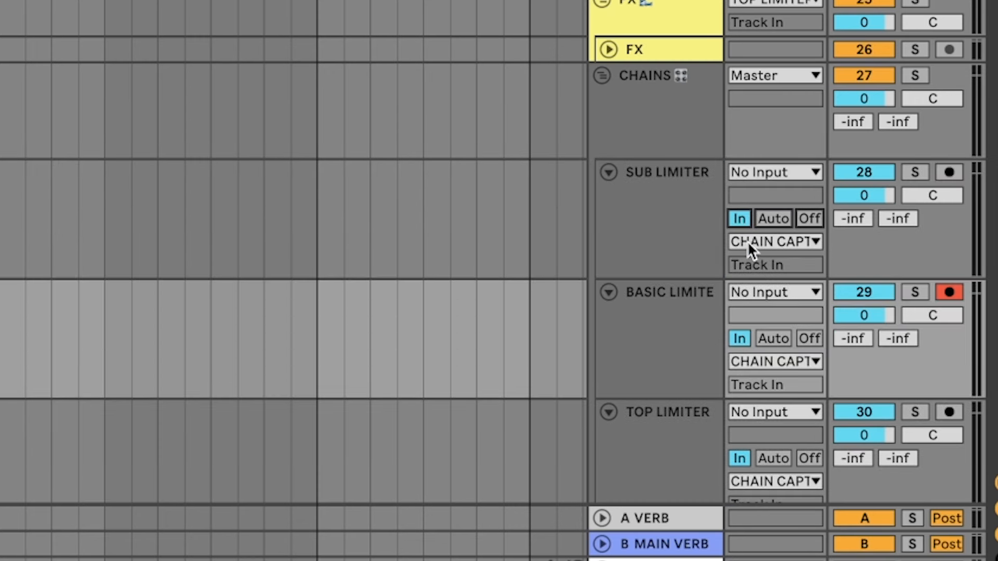
pyautogui.scroll(-3, 784, 291)
pyautogui.click(657, 201)
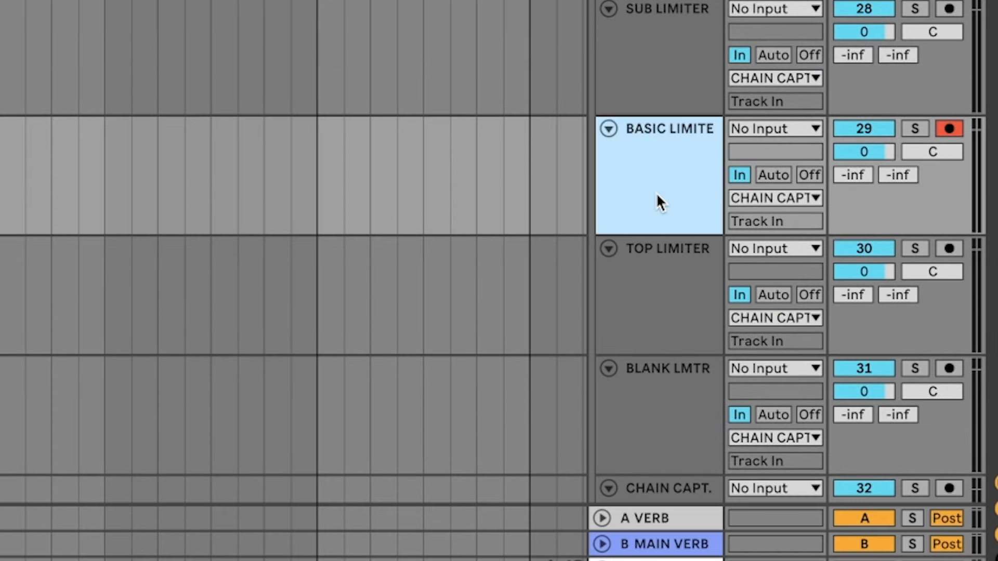
pyautogui.click(654, 323)
pyautogui.scroll(-3, 656, 281)
pyautogui.click(658, 214)
pyautogui.click(657, 347)
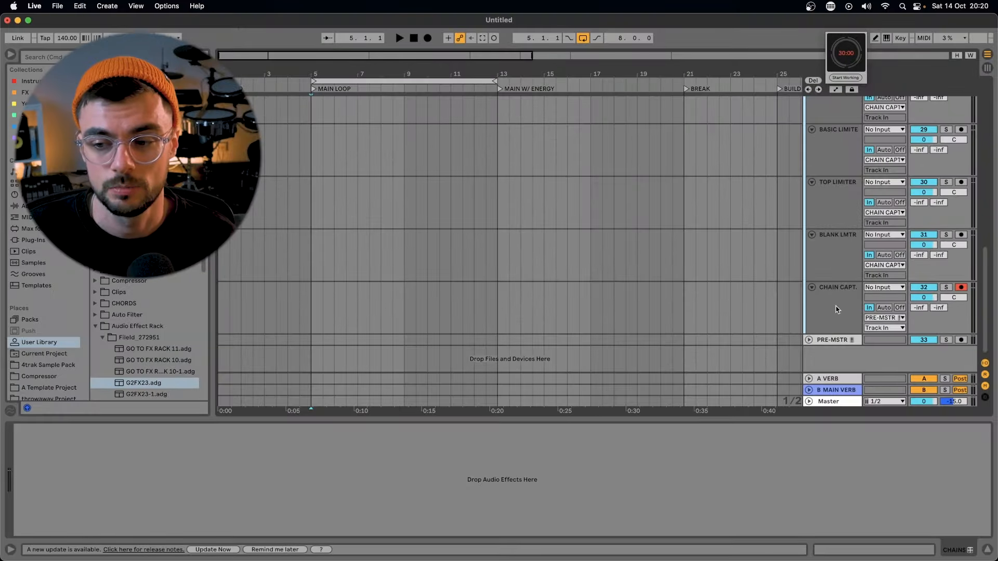
pyautogui.click(834, 340)
pyautogui.click(808, 340)
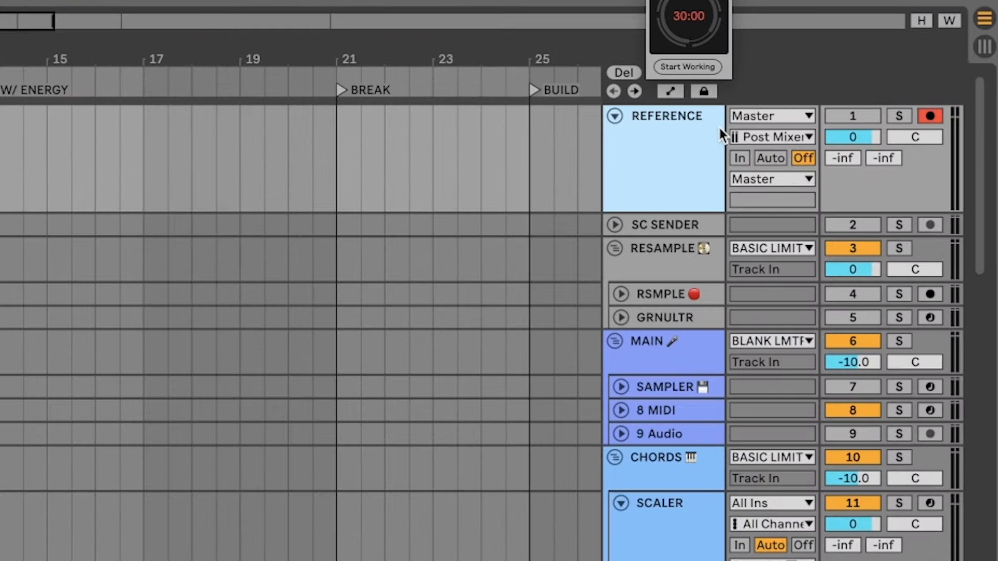
# Inspect the REFERENCE track's input source and output destination lists, leaving both routed to Master.
pyautogui.click(749, 114)
pyautogui.click(749, 113)
pyautogui.click(757, 116)
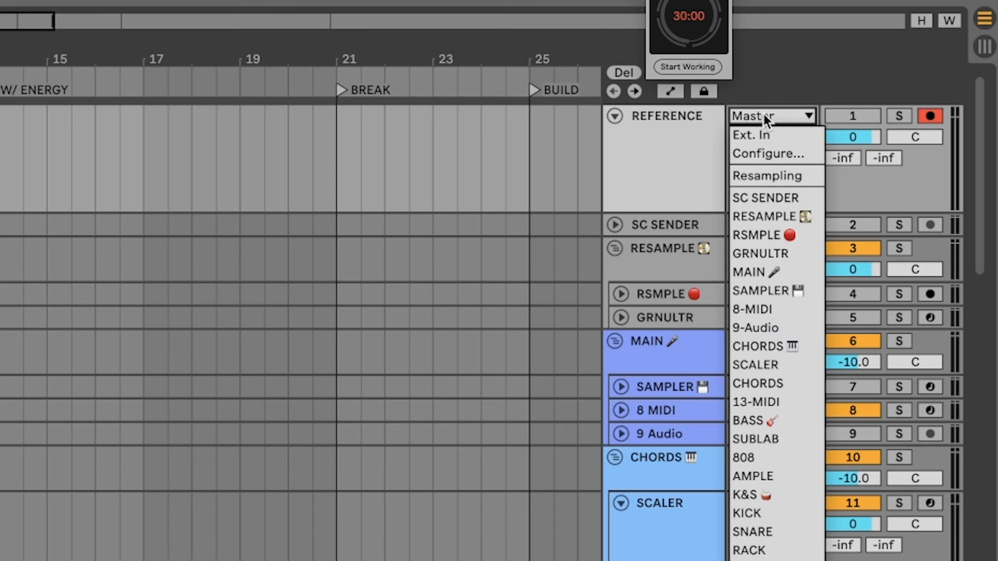
pyautogui.click(766, 112)
pyautogui.click(754, 178)
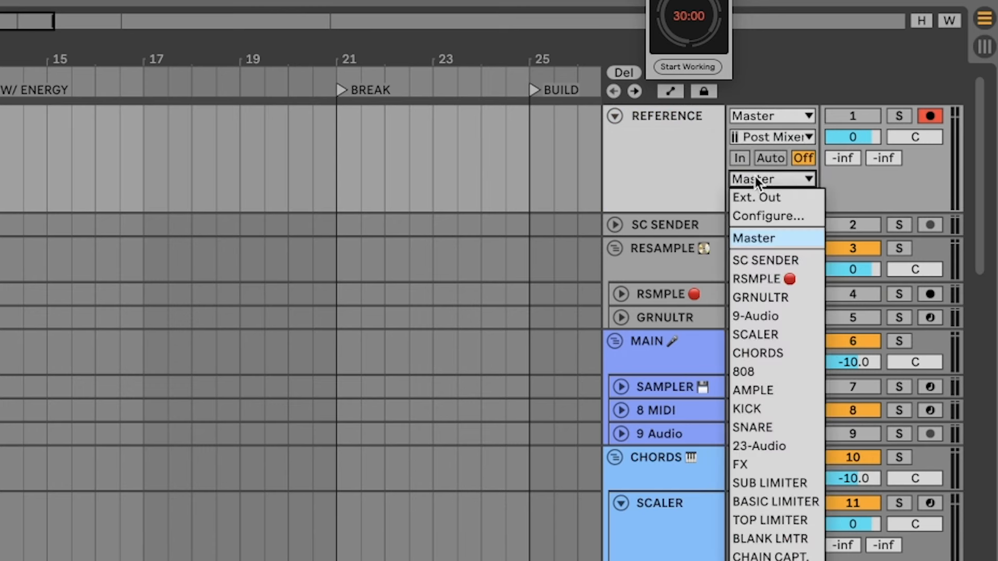
pyautogui.click(763, 176)
pyautogui.click(664, 173)
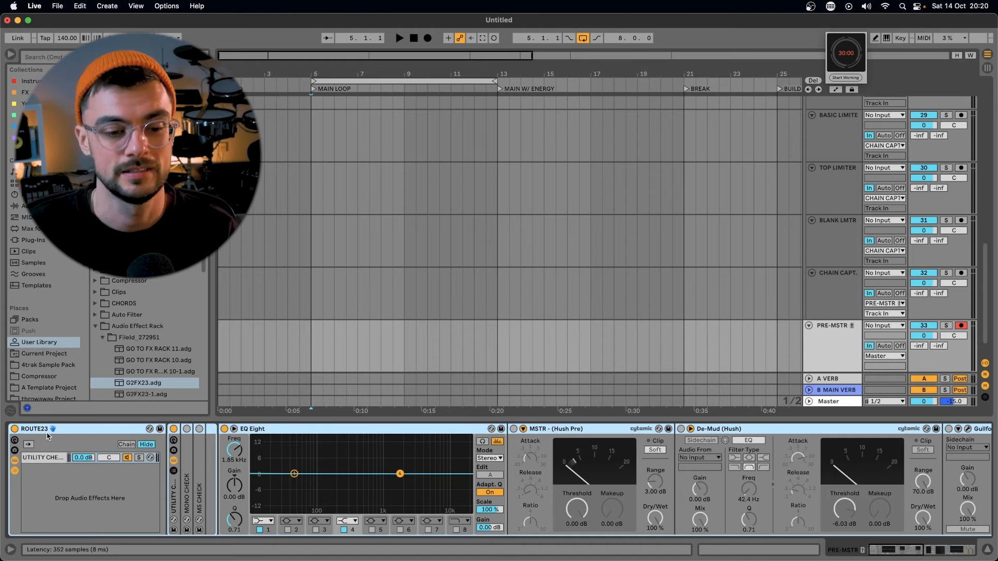
# Look through the PRE-MSTR device chain and save the ROUTE23 rack as a default preset.
pyautogui.hscroll(15, 84, 438)
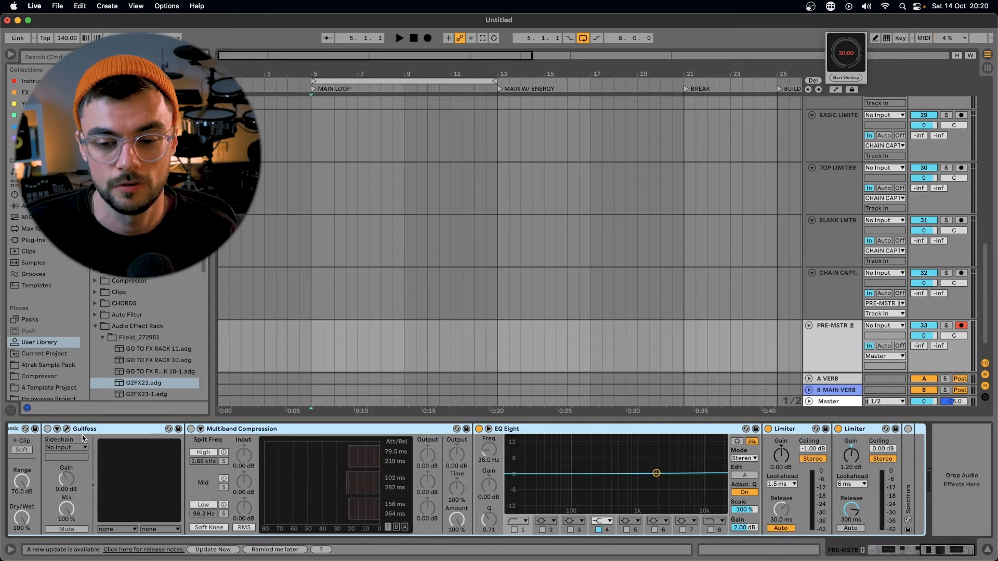
pyautogui.hscroll(-15, 83, 438)
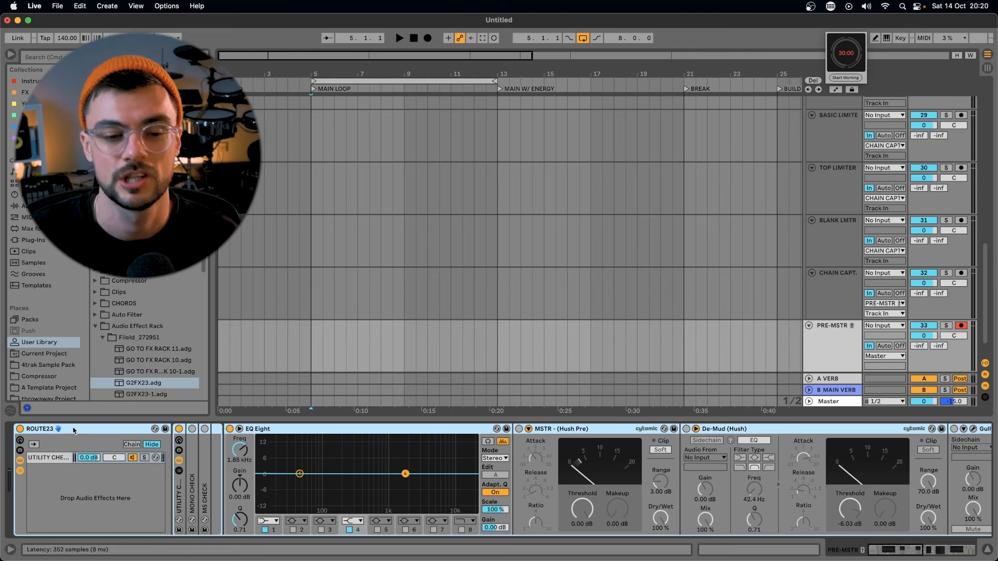
pyautogui.rightClick(74, 430)
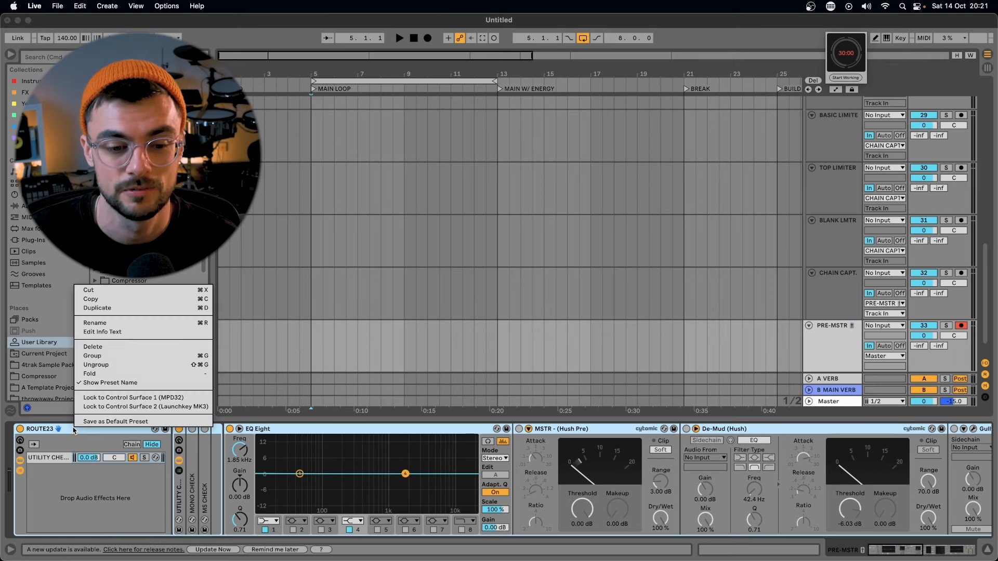
pyautogui.click(113, 422)
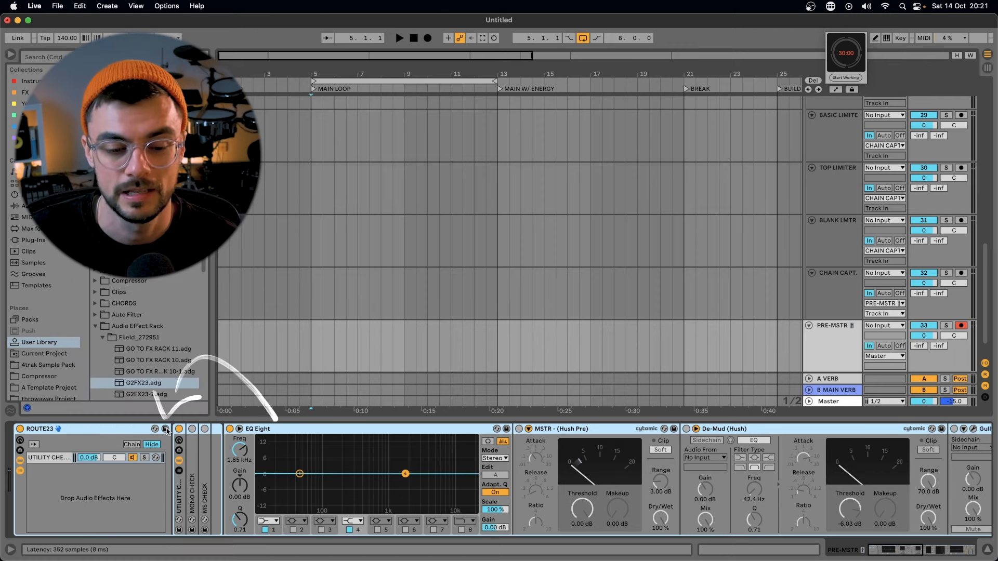
# Unfold the MONO CHECK and MS CHECK devices on PRE-MSTR and select the UTILITY CHECKER rack.
pyautogui.doubleClick(193, 467)
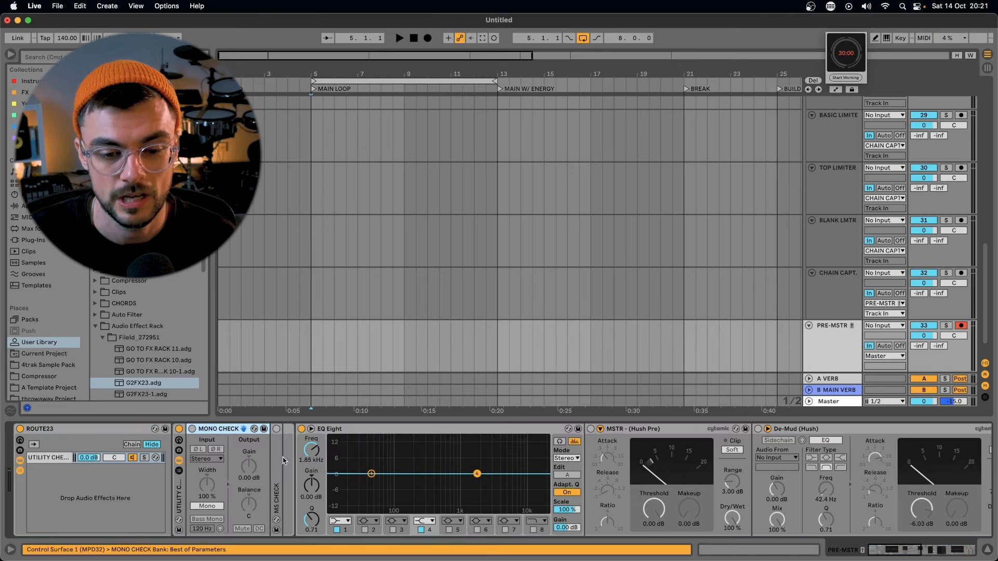
pyautogui.doubleClick(278, 463)
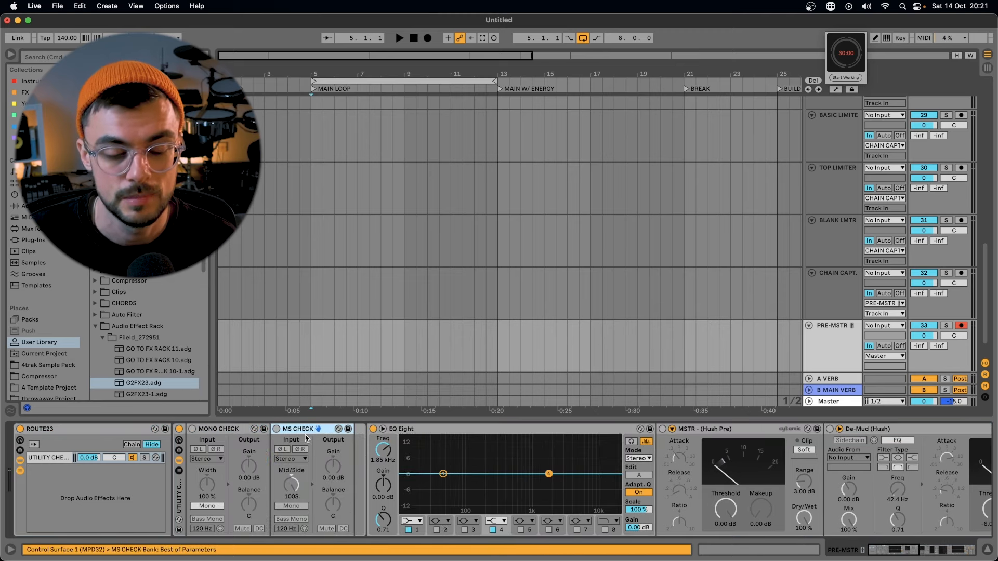
pyautogui.click(179, 488)
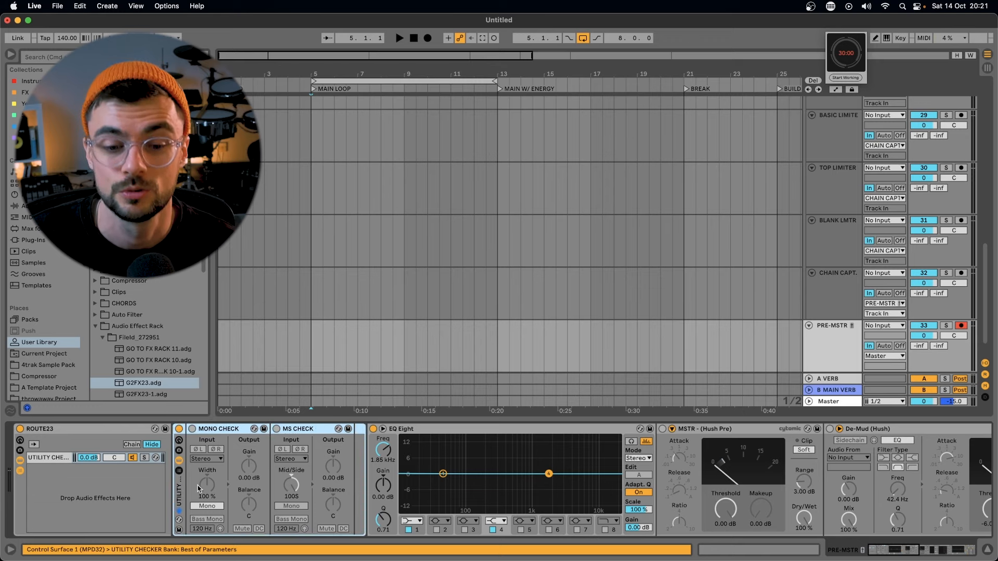
# Switch MONO CHECK on and off, do the same for MS CHECK, and fold the UTILITY CHECKER rack.
pyautogui.click(193, 429)
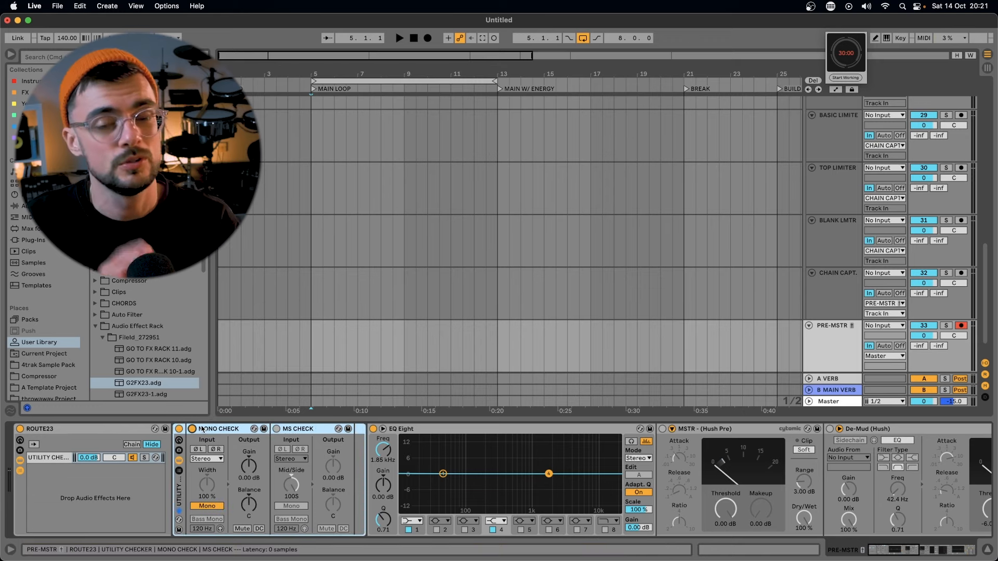
pyautogui.click(192, 429)
pyautogui.click(277, 429)
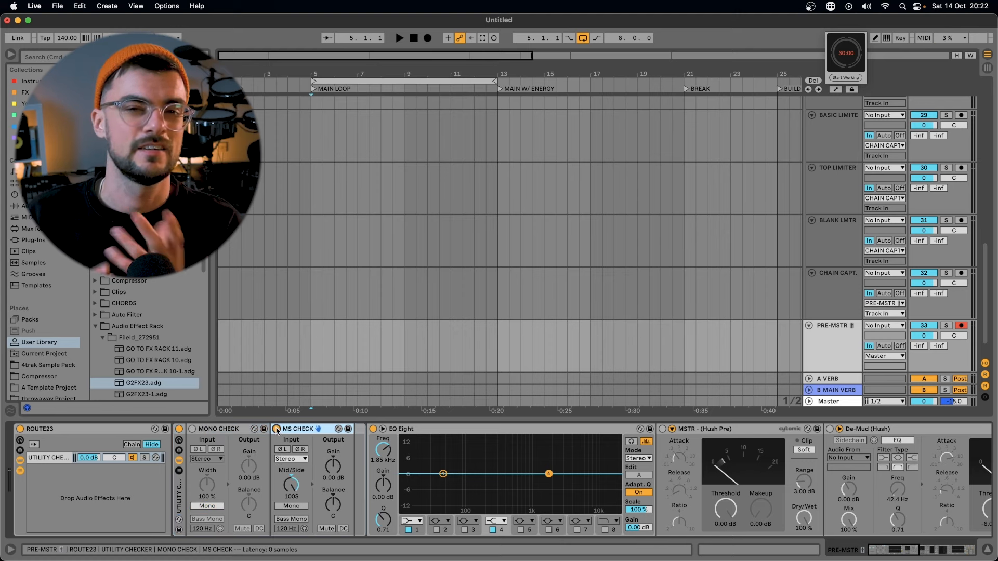
pyautogui.click(277, 430)
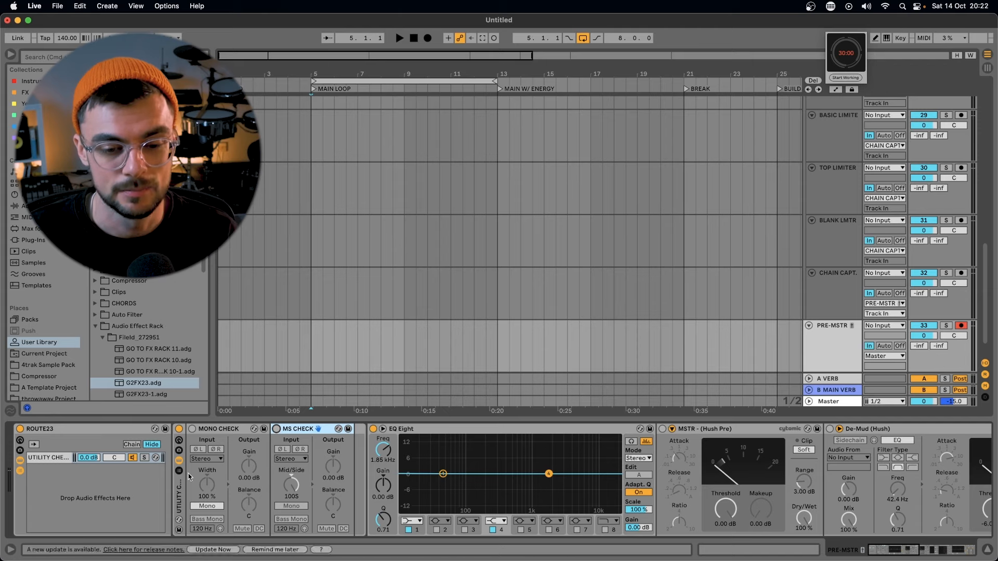
pyautogui.doubleClick(179, 490)
# Try a gain change on the first EQ Eight's band 4, reset it to 0.00 dB, and select band 1.
pyautogui.click(235, 429)
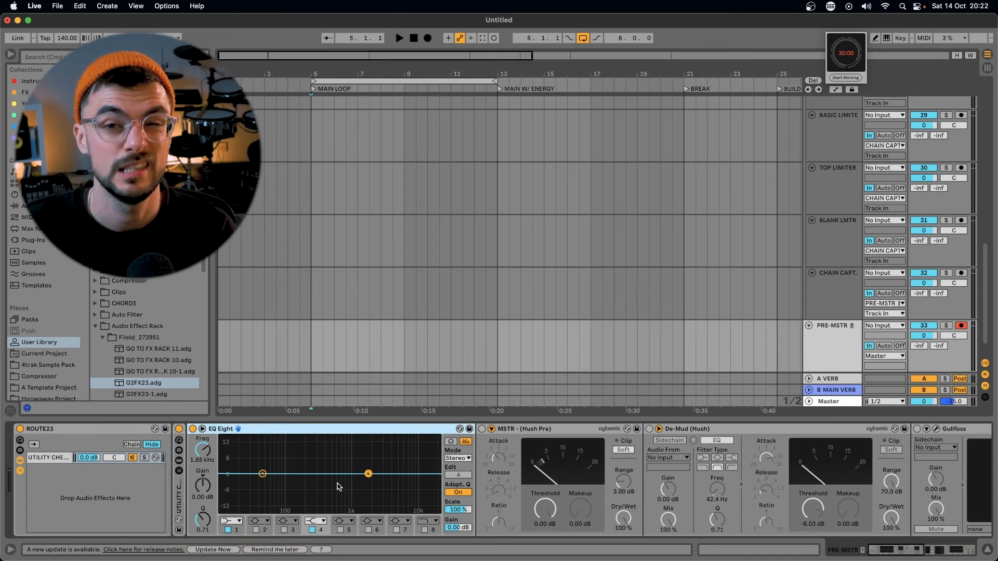
pyautogui.moveTo(201, 489); pyautogui.dragTo(202, 484)
pyautogui.doubleClick(200, 487)
pyautogui.click(234, 523)
pyautogui.click(202, 484)
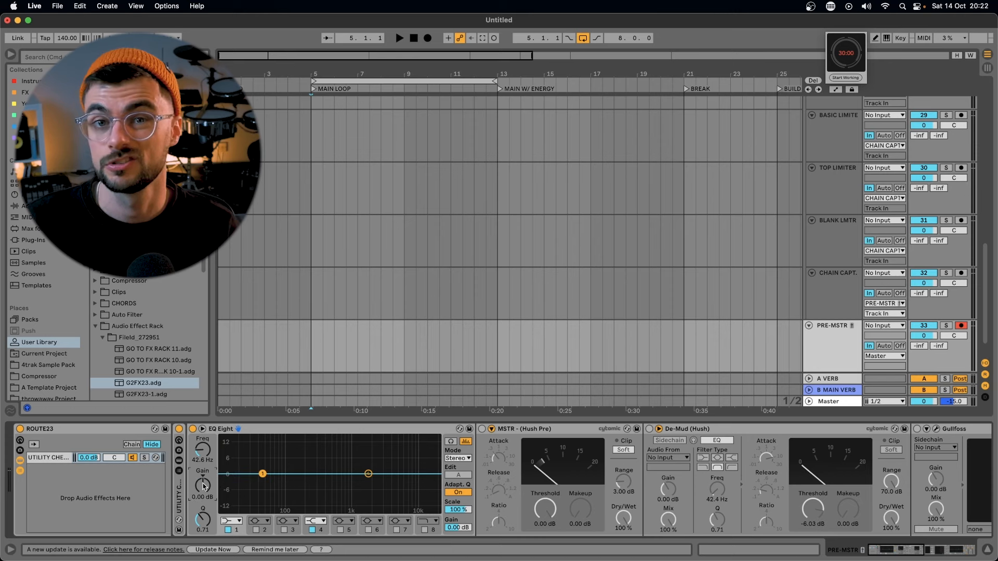
# Activate the MSTR - (Hush Pre) and De-Mud (Hush) compressors on the PRE-MSTR track.
pyautogui.click(536, 430)
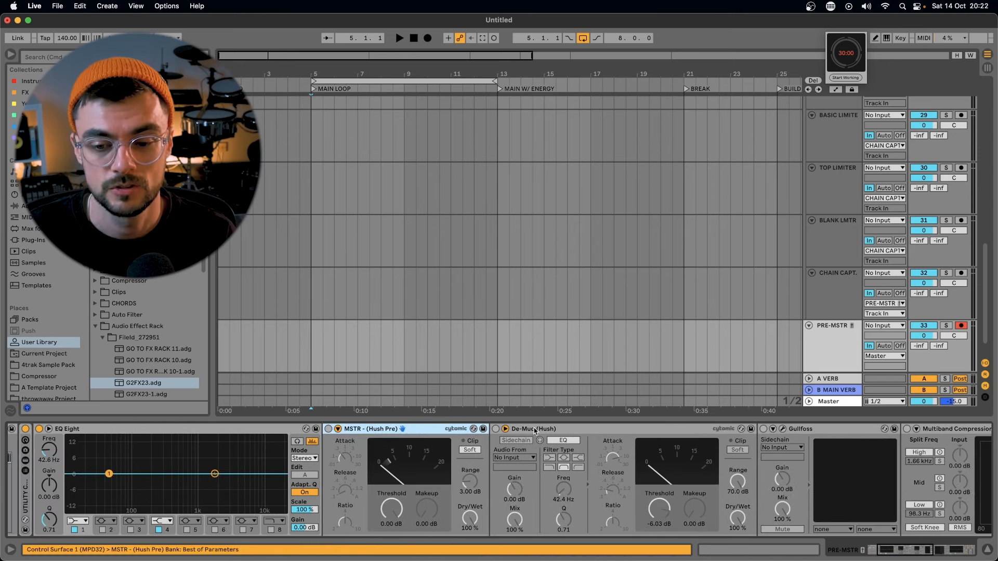
pyautogui.click(328, 428)
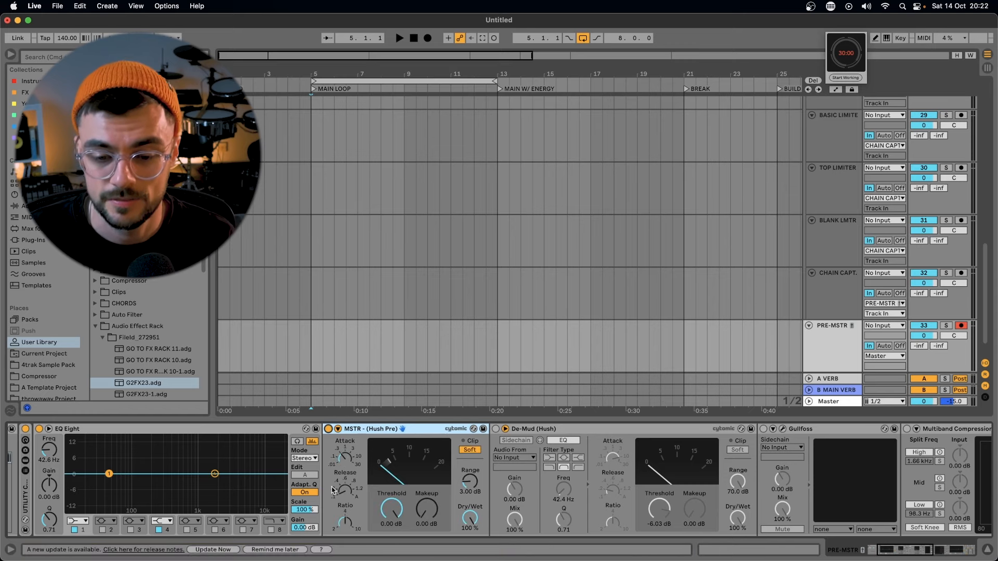
pyautogui.hscroll(4, 322, 430)
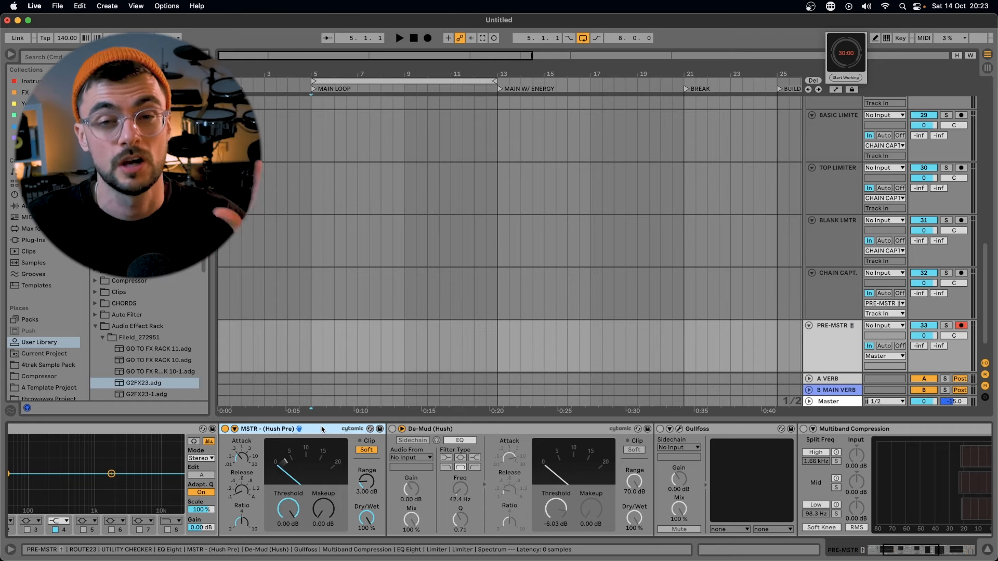
pyautogui.click(406, 430)
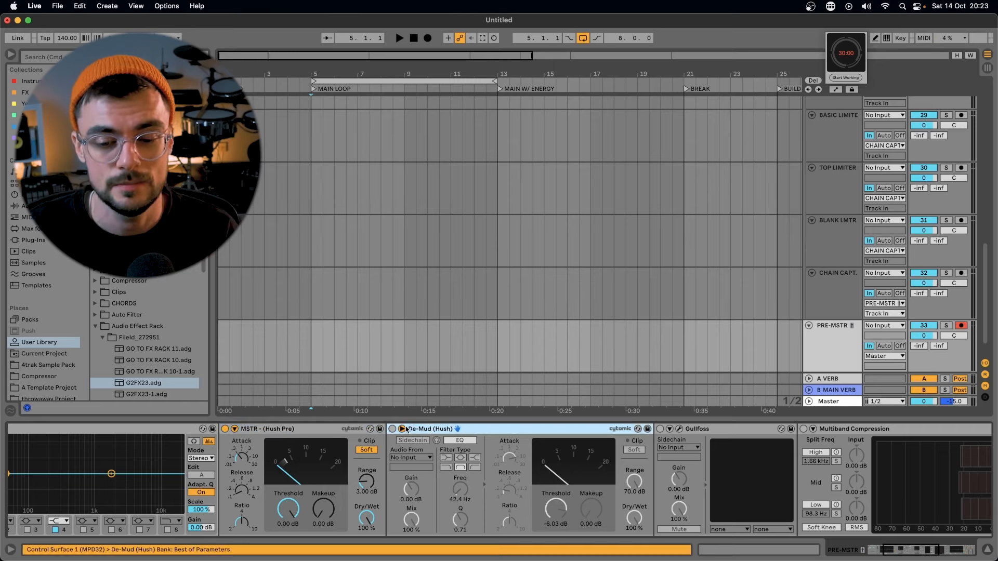
pyautogui.click(402, 429)
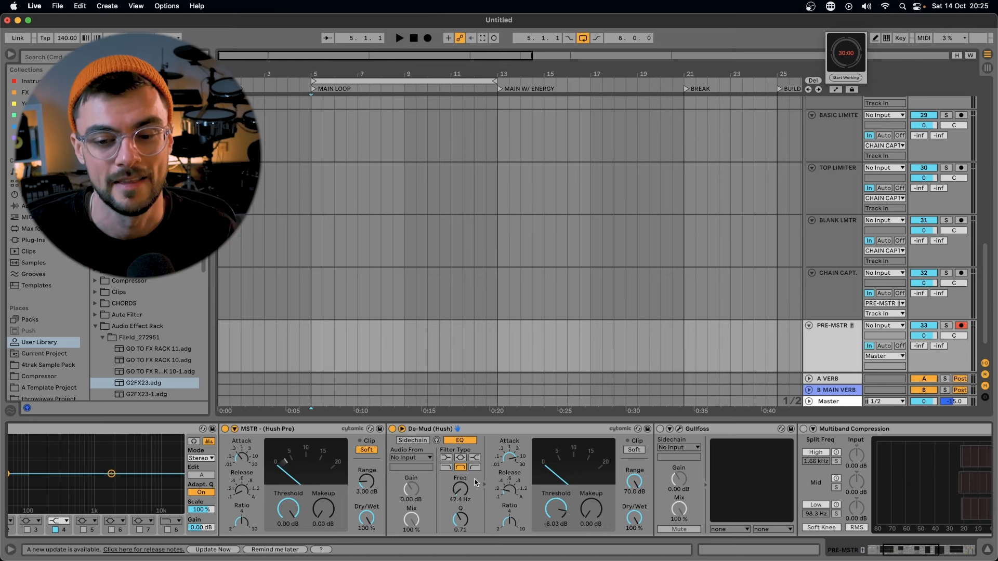
pyautogui.click(426, 429)
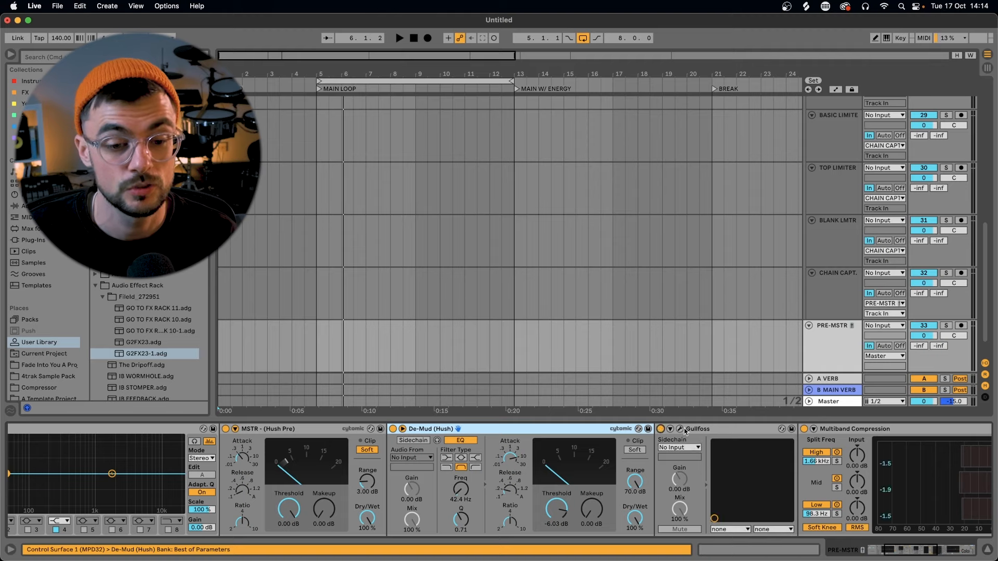
# Set Gullfoss on PRE-MSTR to Recover 7%, Tame 20% and Brighten 64%, and close its plug-in window.
pyautogui.click(680, 429)
pyautogui.hscroll(2, 724, 435)
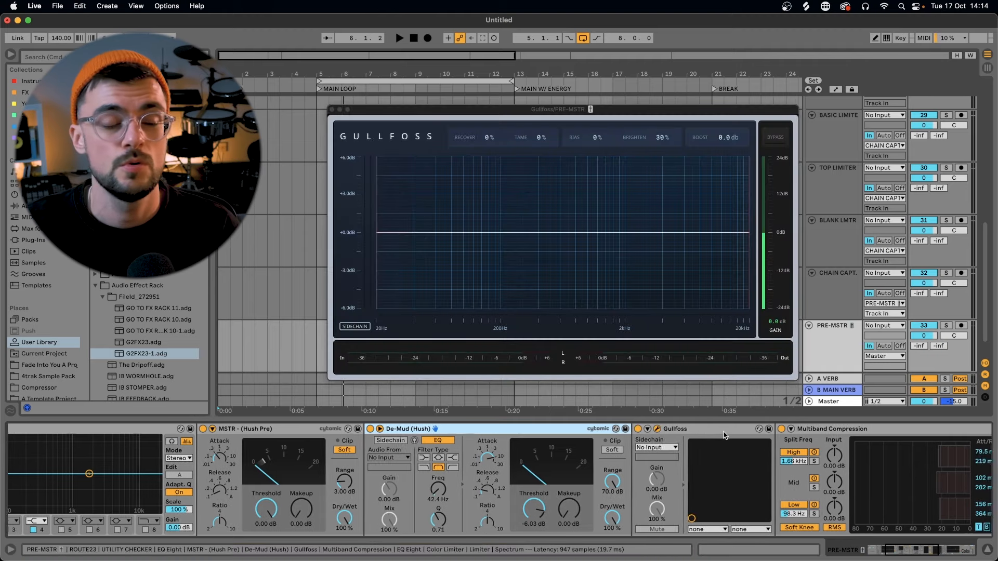
pyautogui.moveTo(482, 133); pyautogui.dragTo(482, 128)
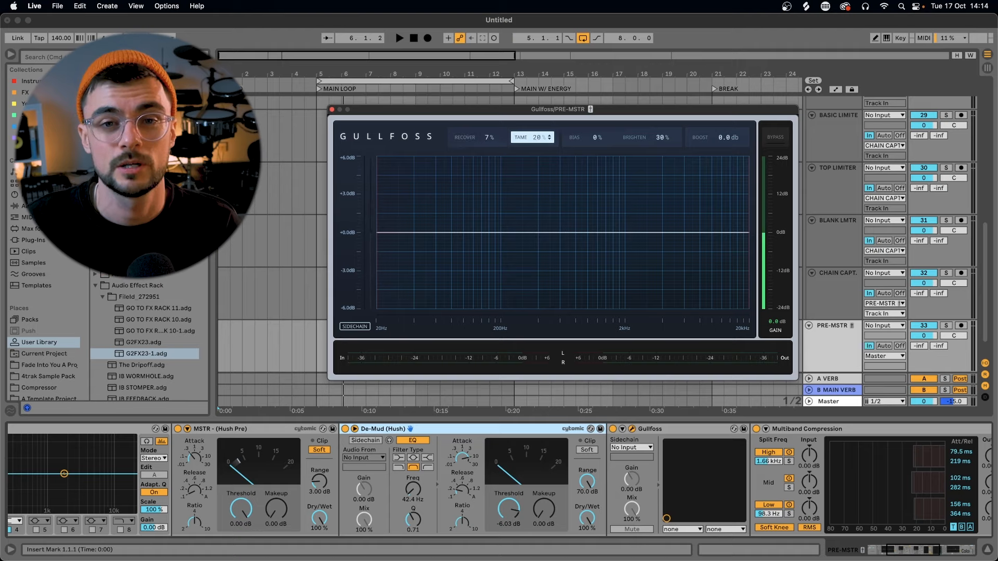
pyautogui.moveTo(624, 133); pyautogui.dragTo(623, 113)
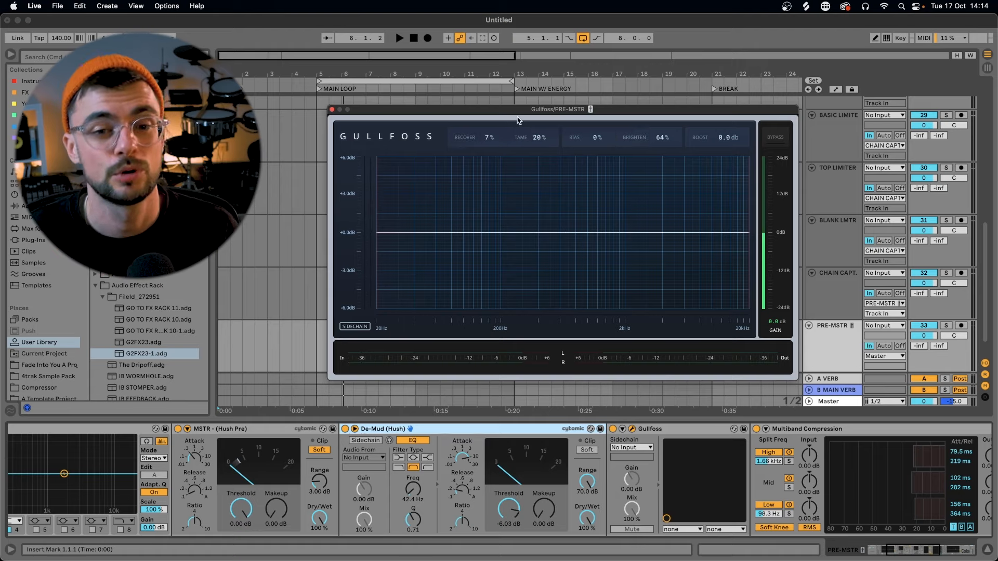
pyautogui.click(332, 109)
# Try small adjustments to the Multiband Compression's high-band output and the gain of band 4 in the EQ Eight after it.
pyautogui.hscroll(5, 844, 456)
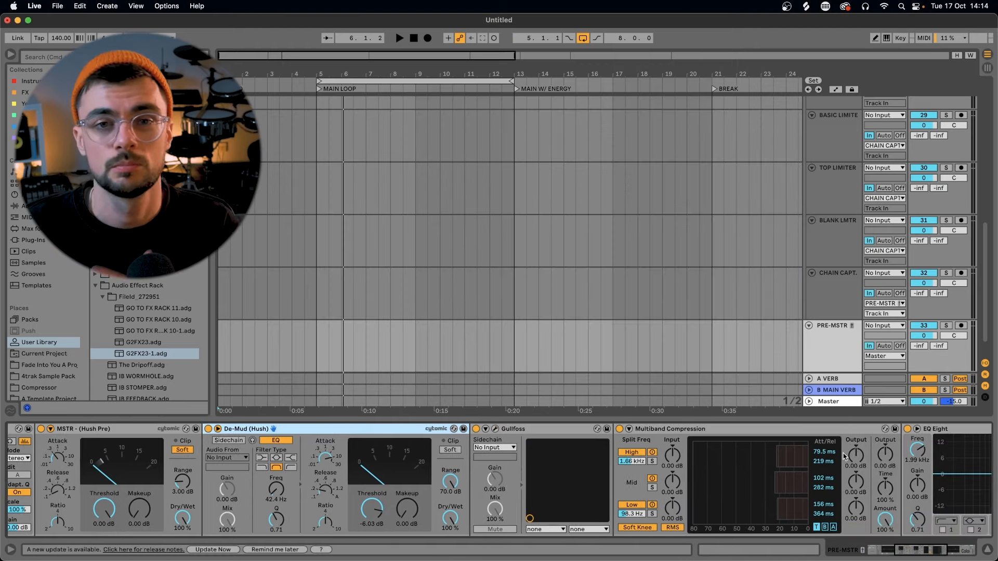
pyautogui.moveTo(856, 454); pyautogui.dragTo(856, 448)
pyautogui.hscroll(5, 855, 457)
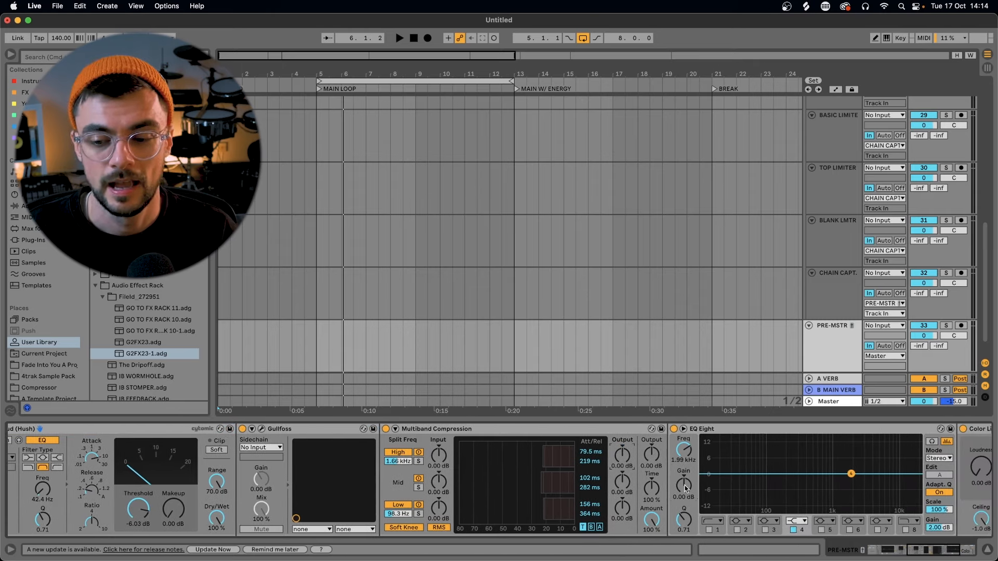
pyautogui.moveTo(683, 484)
pyautogui.mouseDown()
pyautogui.moveTo(683, 500)
pyautogui.moveTo(686, 489)
pyautogui.mouseUp()
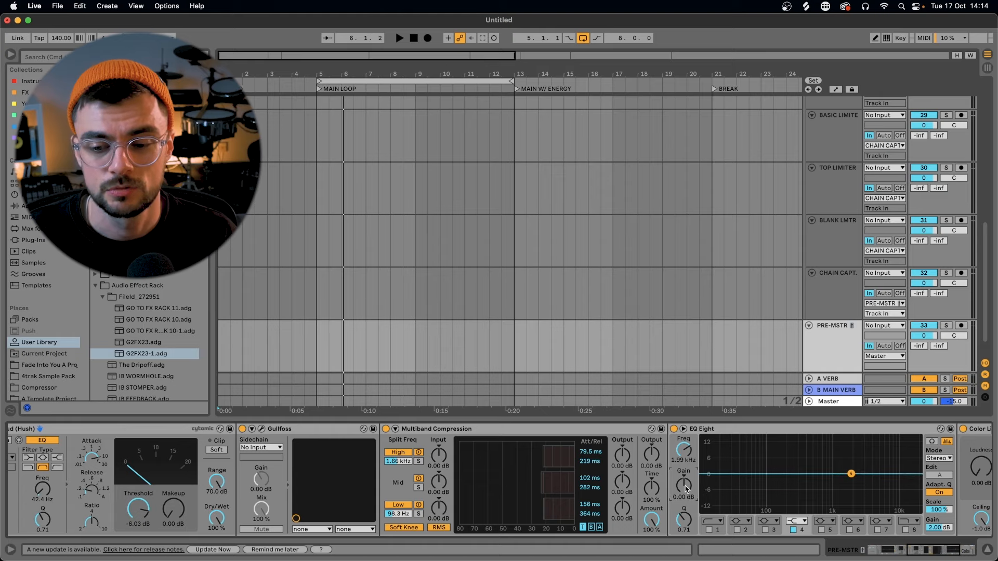
# Examine the Color Limiter and the Limiter at the end of the PRE-MSTR device chain, selecting each in turn.
pyautogui.hscroll(1, 788, 459)
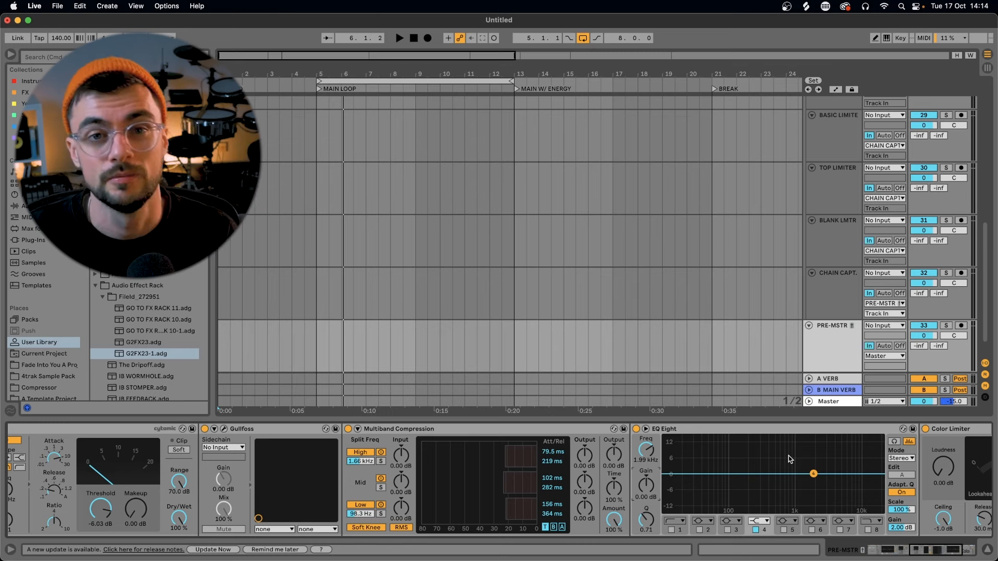
pyautogui.hscroll(5, 789, 460)
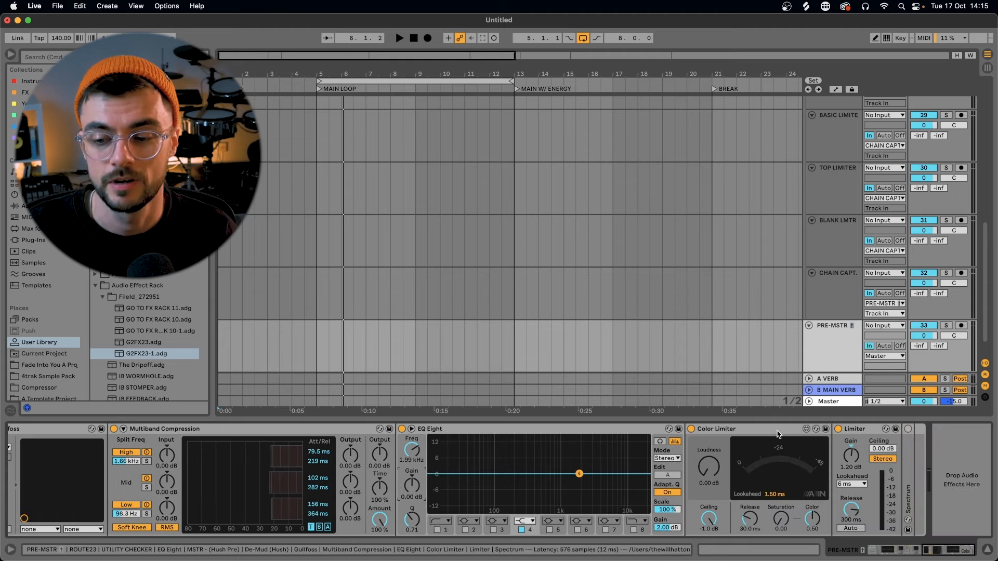
pyautogui.click(778, 433)
pyautogui.click(867, 430)
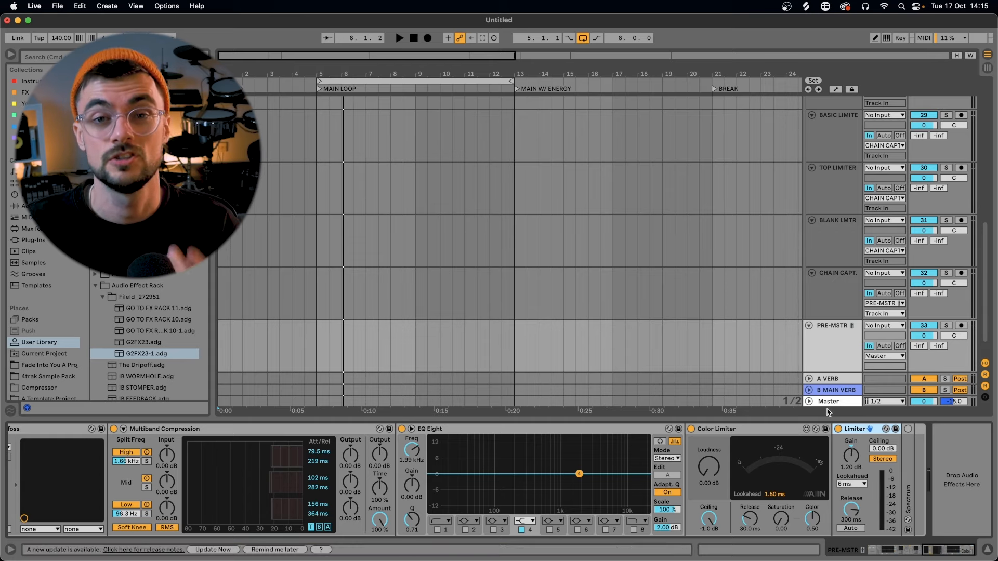
pyautogui.click(741, 431)
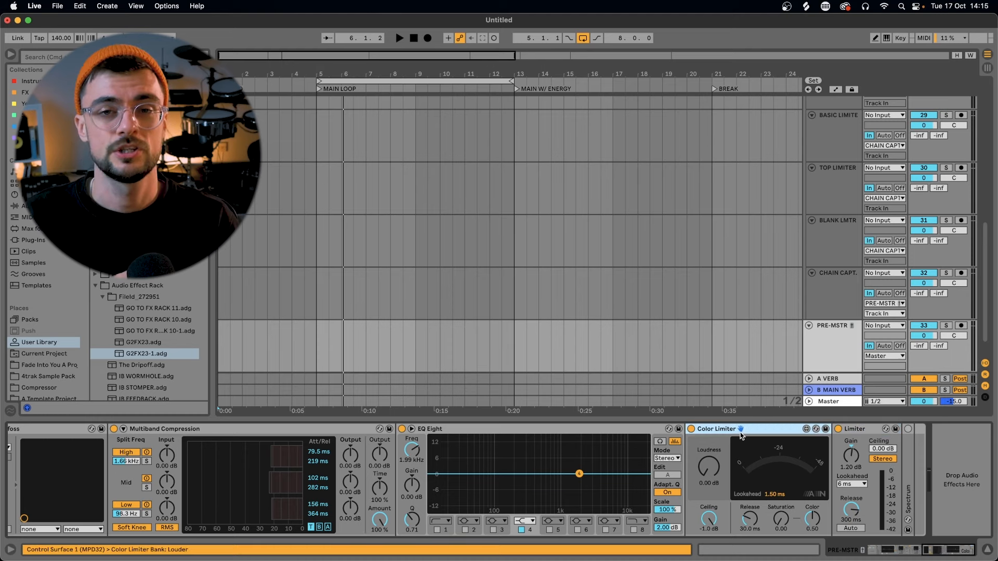
# Try a high Loudness on the Color Limiter, then settle on Loudness 0.76 dB and Saturation 0.24.
pyautogui.moveTo(708, 467); pyautogui.dragTo(708, 429)
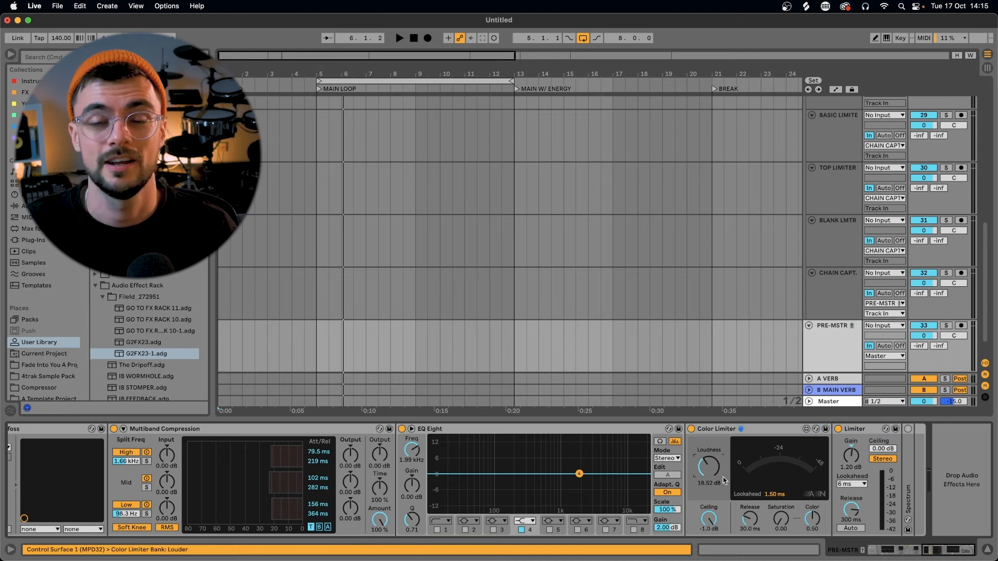
pyautogui.moveTo(780, 518)
pyautogui.mouseDown()
pyautogui.moveTo(780, 468)
pyautogui.moveTo(780, 519)
pyautogui.mouseUp()
pyautogui.click(715, 472)
pyautogui.moveTo(714, 472); pyautogui.dragTo(714, 505)
pyautogui.click(840, 434)
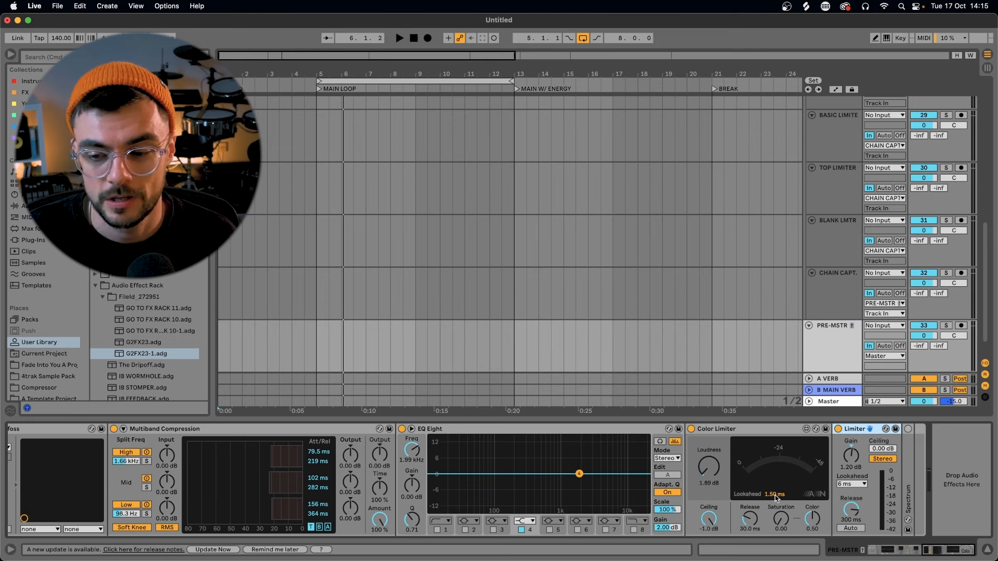
pyautogui.moveTo(714, 472)
pyautogui.mouseDown()
pyautogui.moveTo(715, 439)
pyautogui.moveTo(708, 489)
pyautogui.mouseUp()
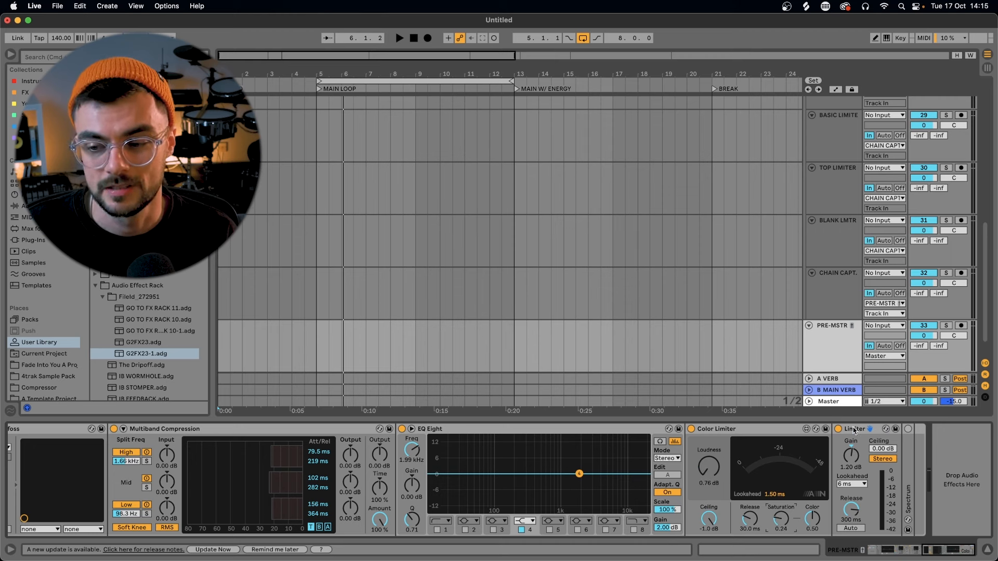
# Examine the ceiling, lookahead and release settings of the Limiter that follows the Color Limiter on PRE-MSTR.
pyautogui.click(882, 450)
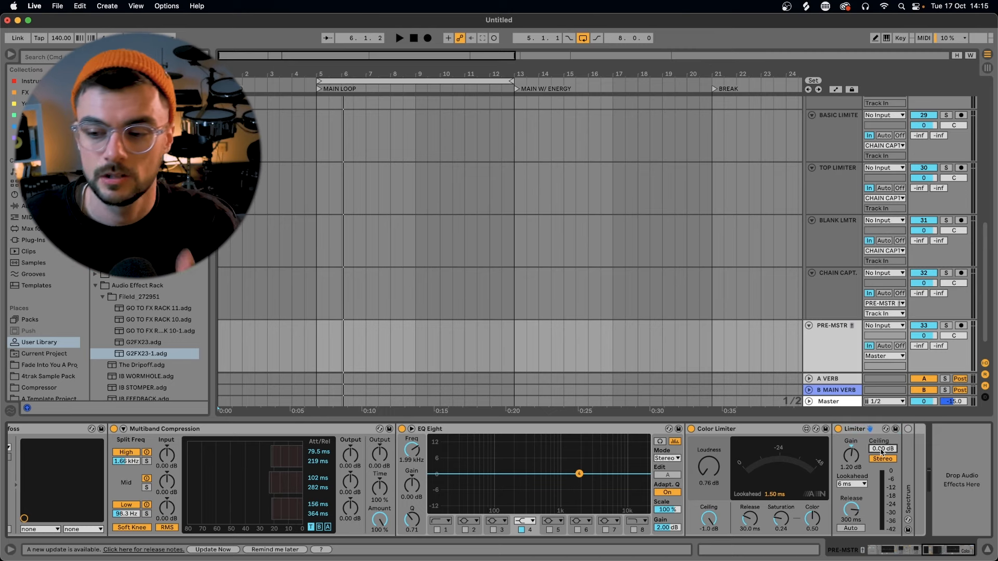
pyautogui.click(852, 484)
pyautogui.click(865, 503)
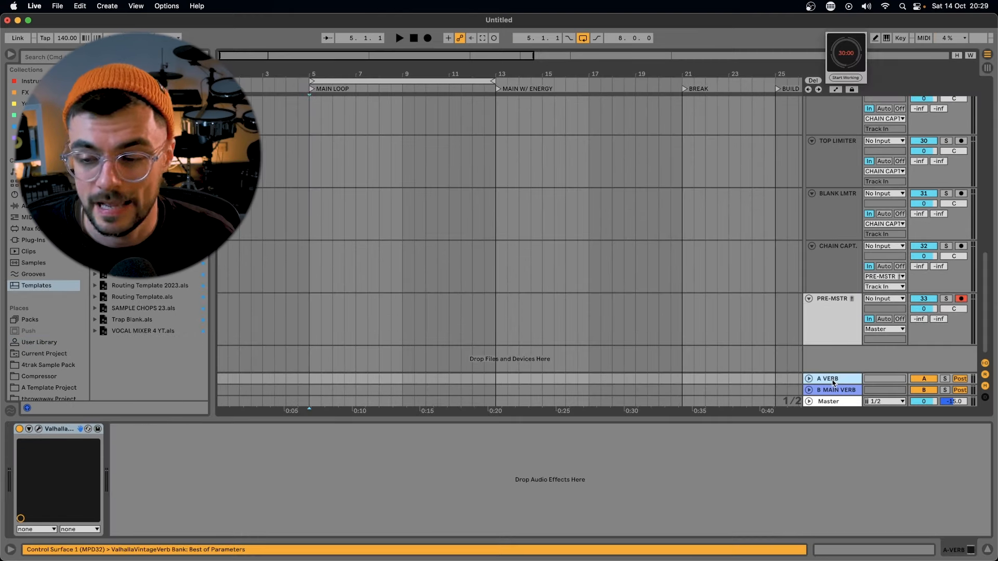
# Open ValhallaVintageVerb on the A VERB and B MAIN VERB returns, and unfold B MAIN VERB's Compressor to check its sidechain source.
pyautogui.click(39, 429)
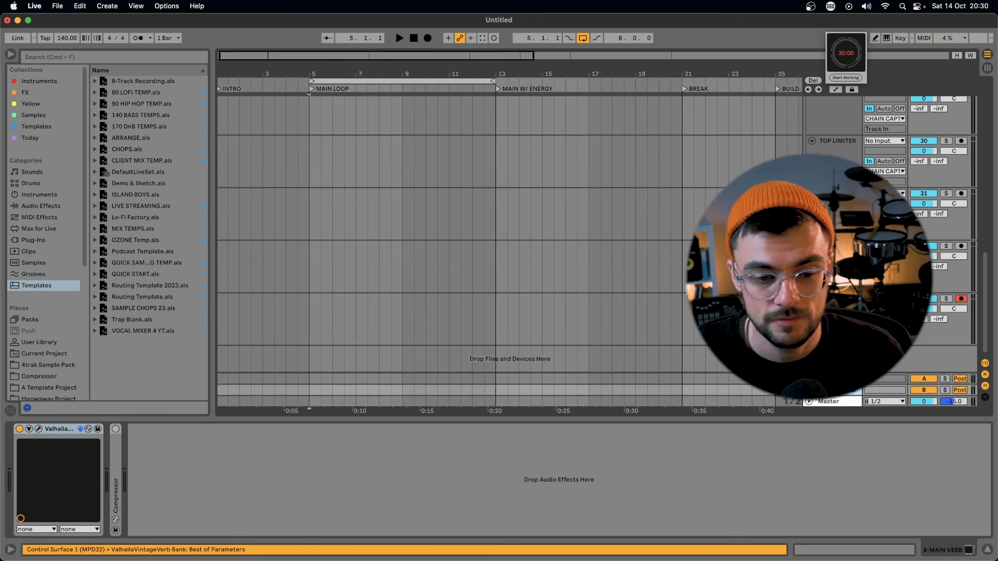
pyautogui.click(38, 429)
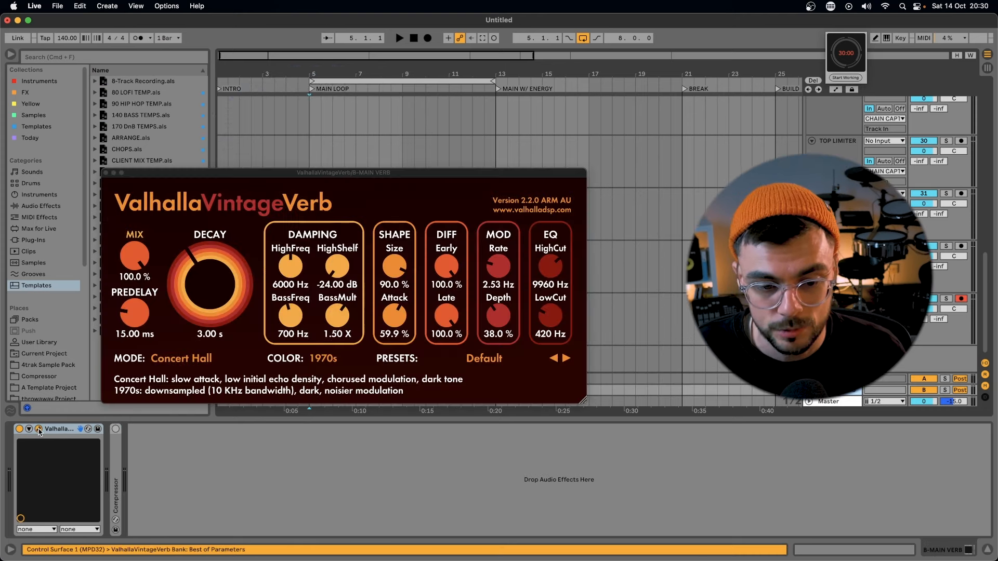
pyautogui.doubleClick(117, 451)
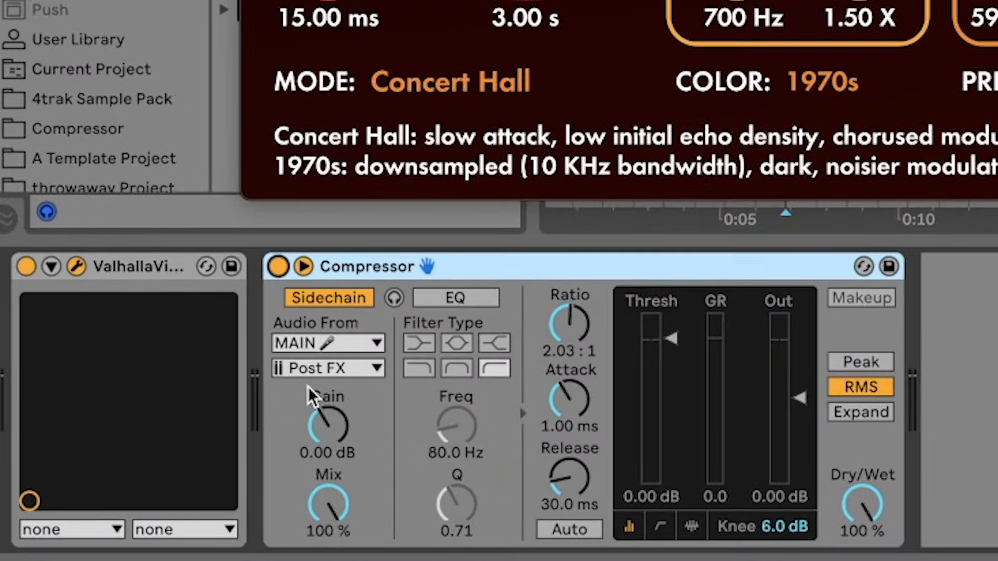
pyautogui.click(315, 345)
pyautogui.click(315, 345)
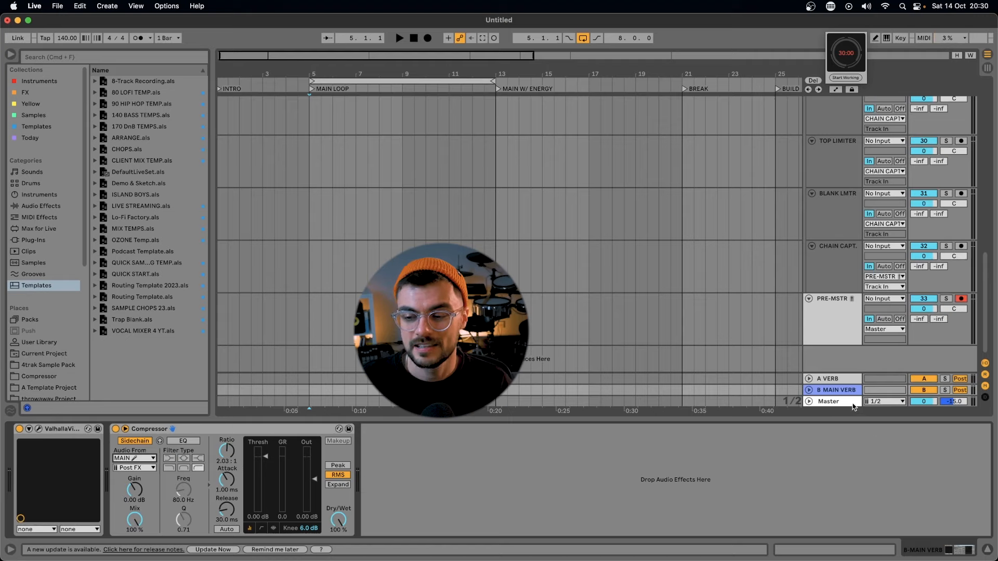
# Examine the Master track's Limiter, Slow Average Log spectrum and Pomodoro devices, selecting each in turn.
pyautogui.click(870, 399)
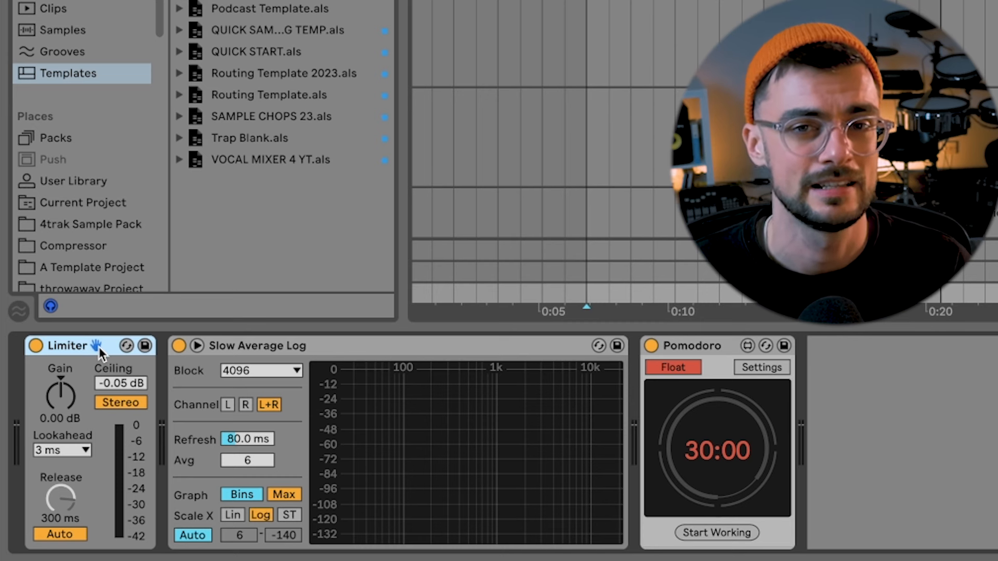
pyautogui.click(266, 348)
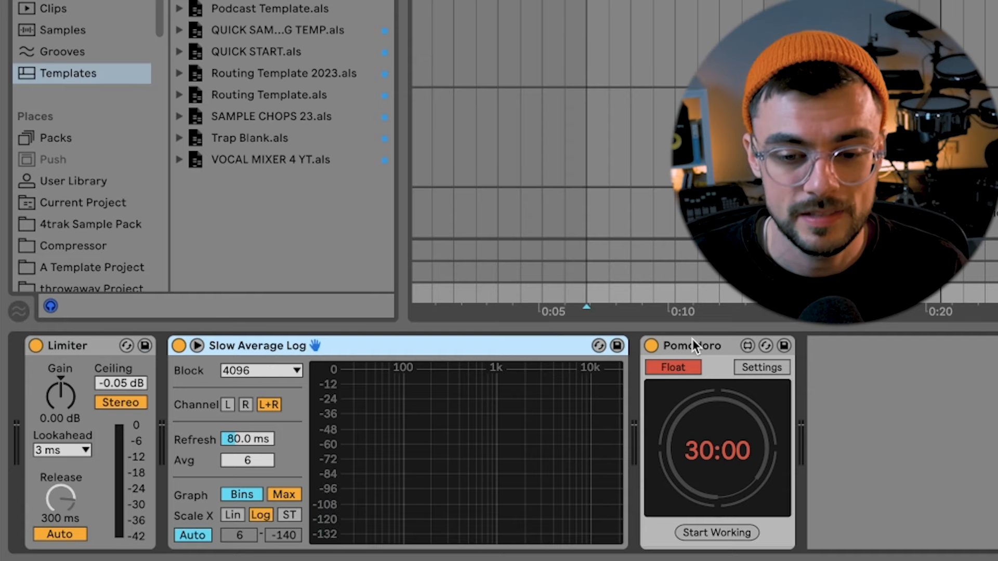
pyautogui.click(676, 346)
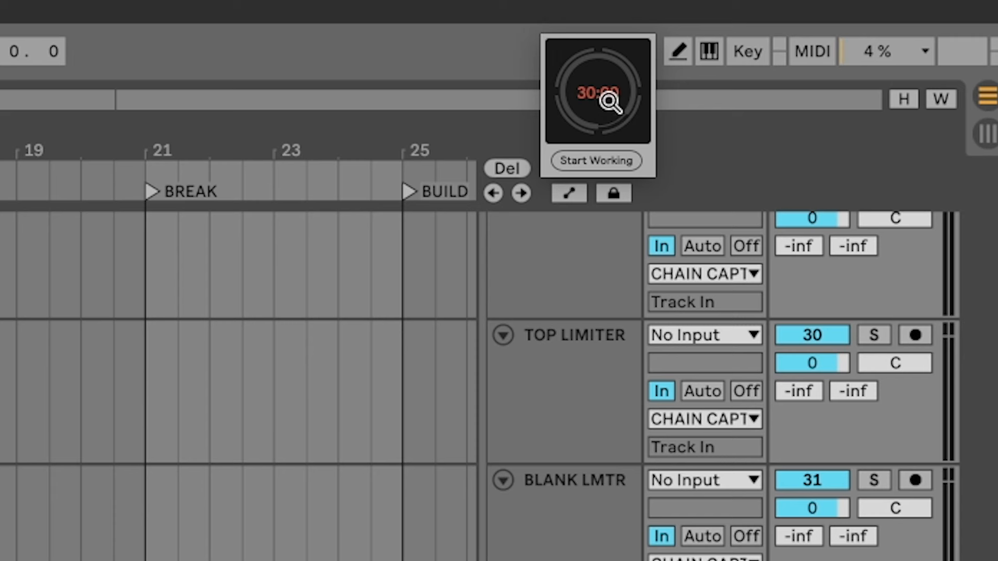
# Reposition the floating Pomodoro timer, then pause, resume and skip through its phases until a long break is running.
pyautogui.moveTo(635, 112); pyautogui.dragTo(606, 83)
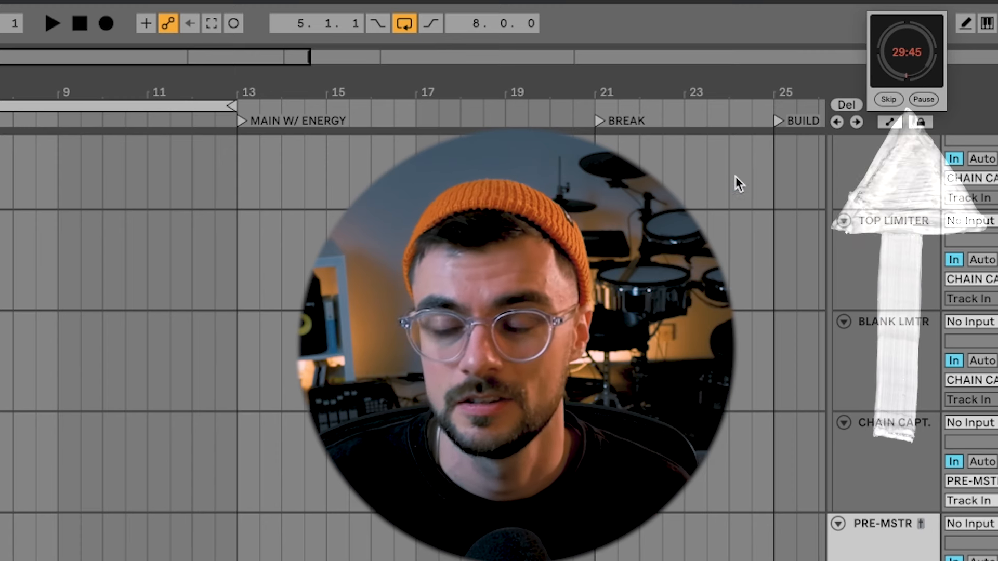
pyautogui.click(924, 100)
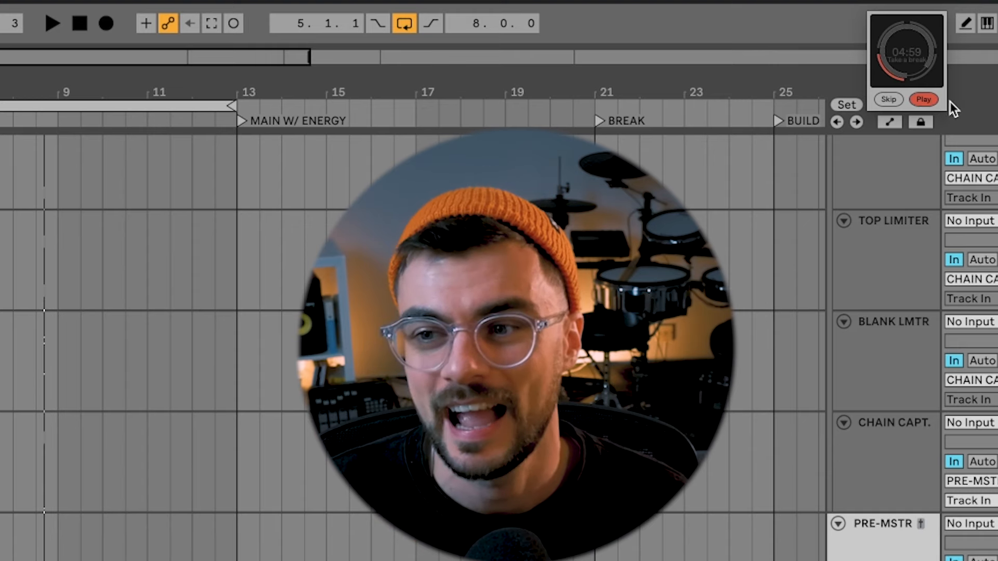
pyautogui.click(923, 99)
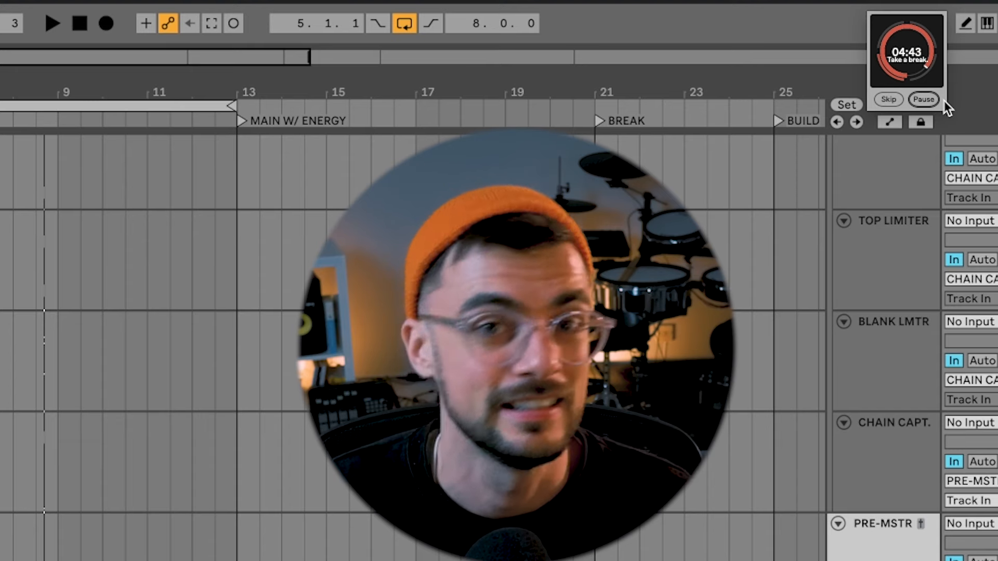
pyautogui.click(888, 99)
pyautogui.click(920, 100)
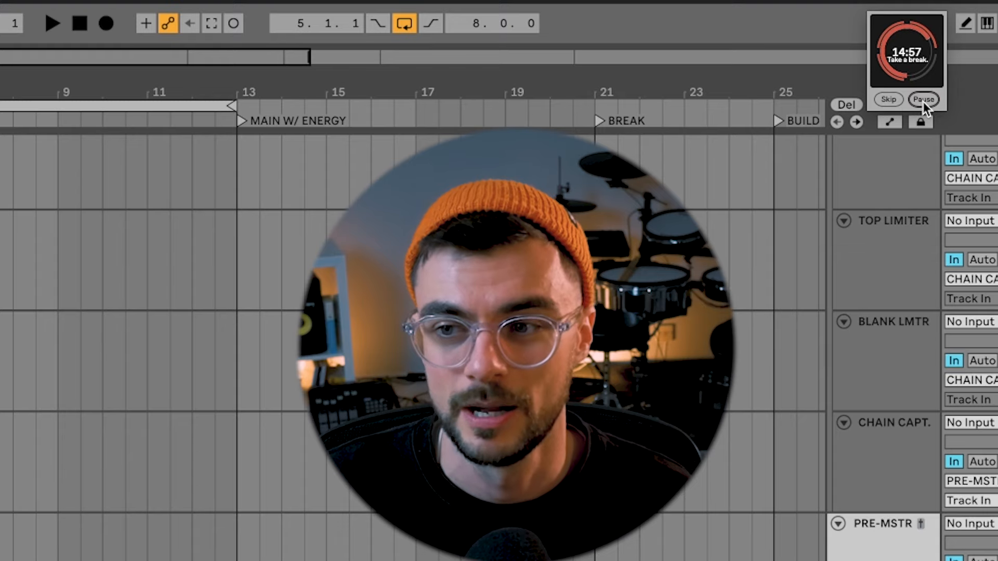